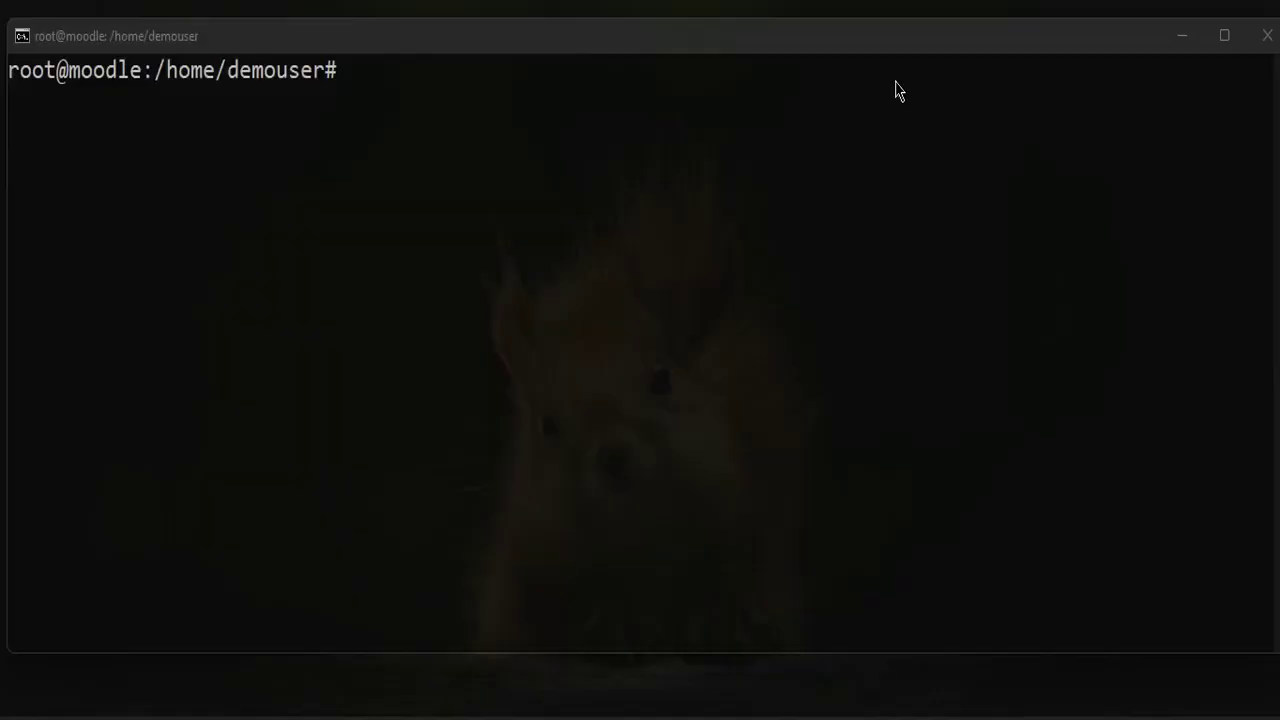
Step: Focus the root shell on the moodle host to start typing docker ps
left_click(557, 194)
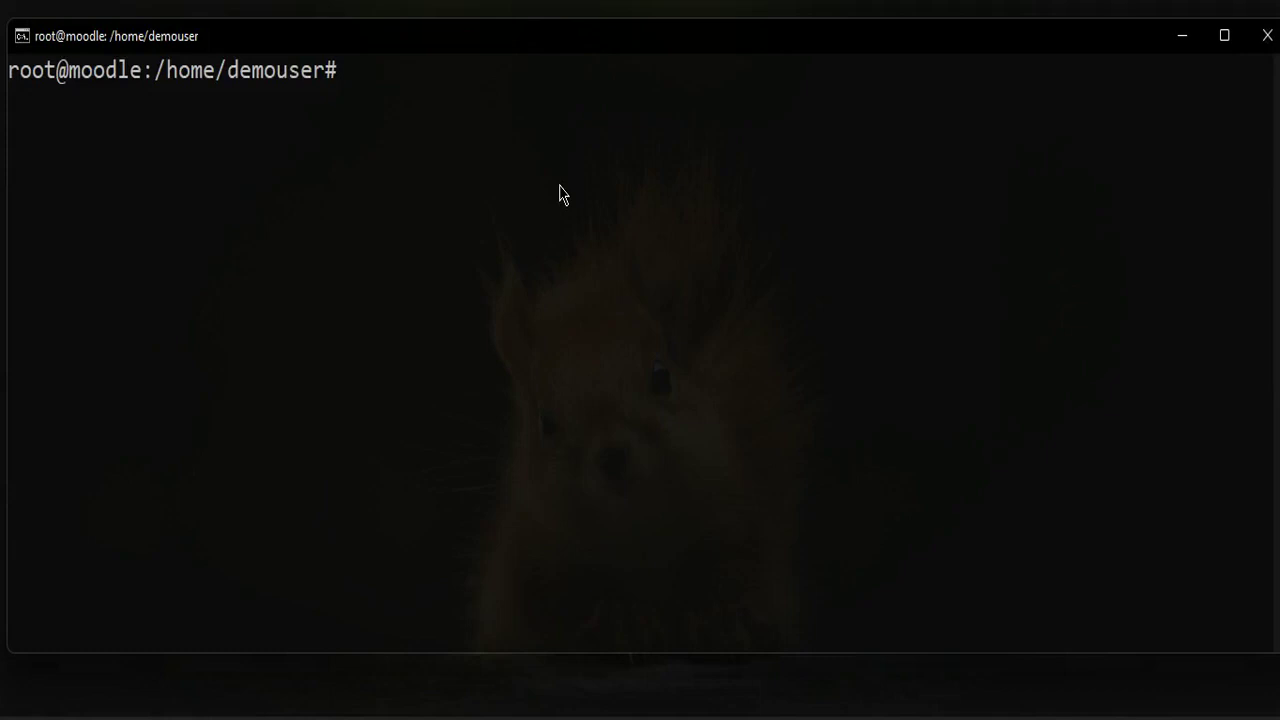
type("docker ps")
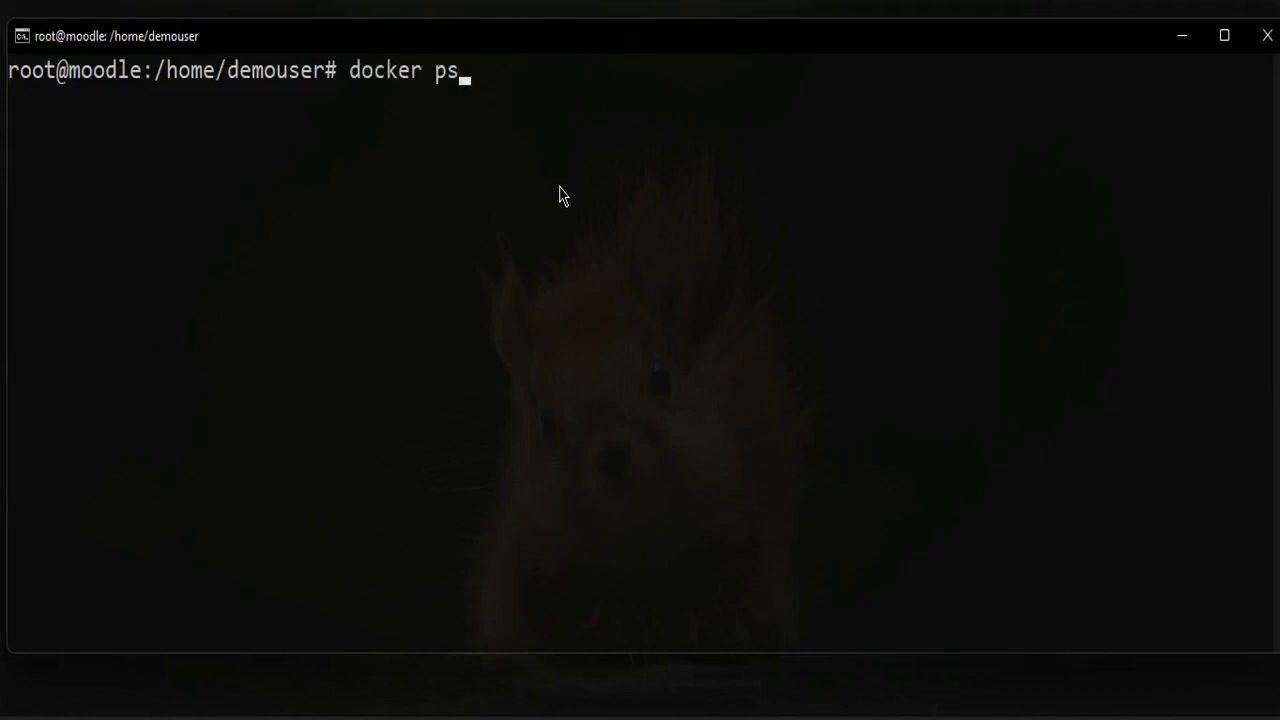
Step: Run docker ps and highlight the my-centos and my-ubuntu container names
key("Return")
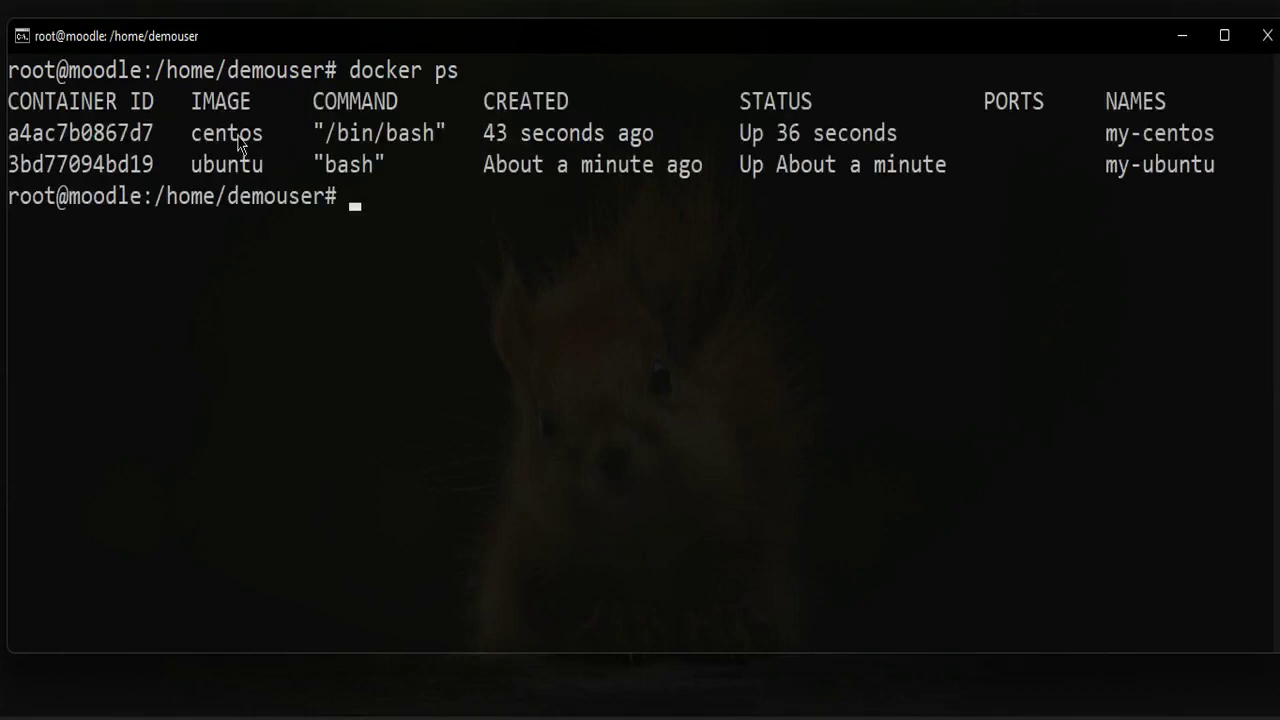
left_click_drag(1083, 133, 1190, 133)
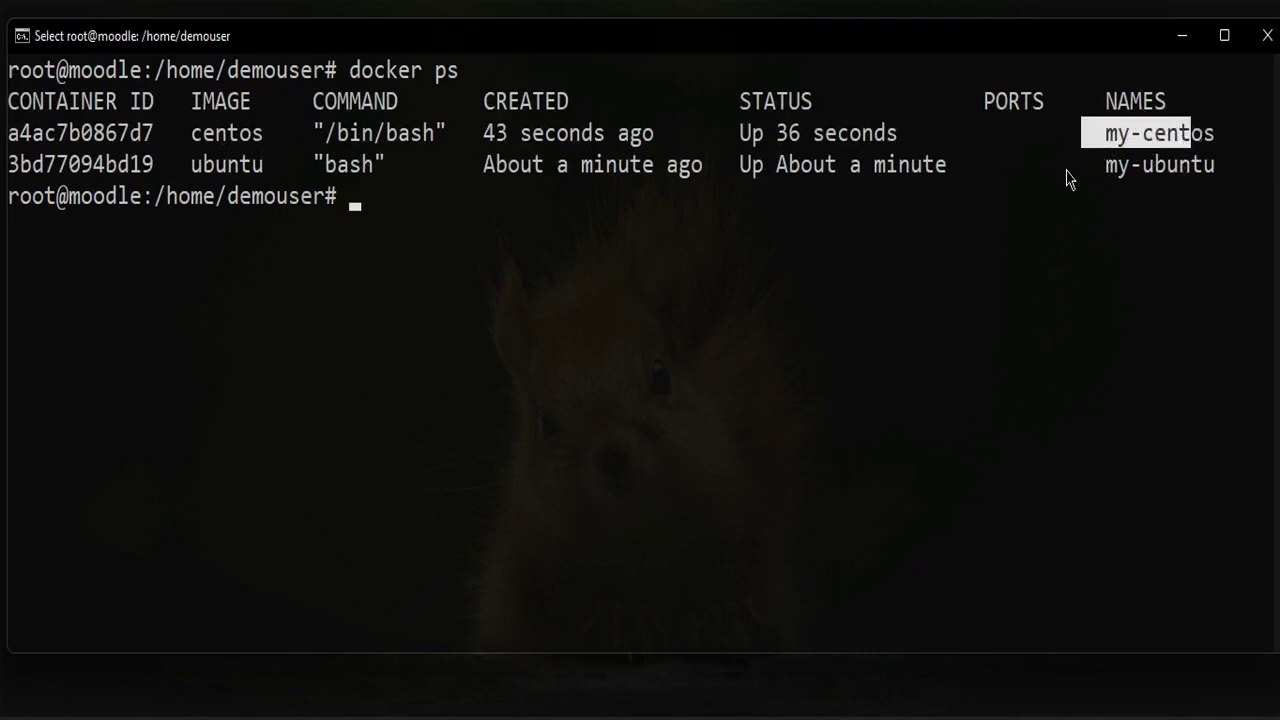
left_click_drag(1080, 165, 1200, 168)
left_click(855, 226)
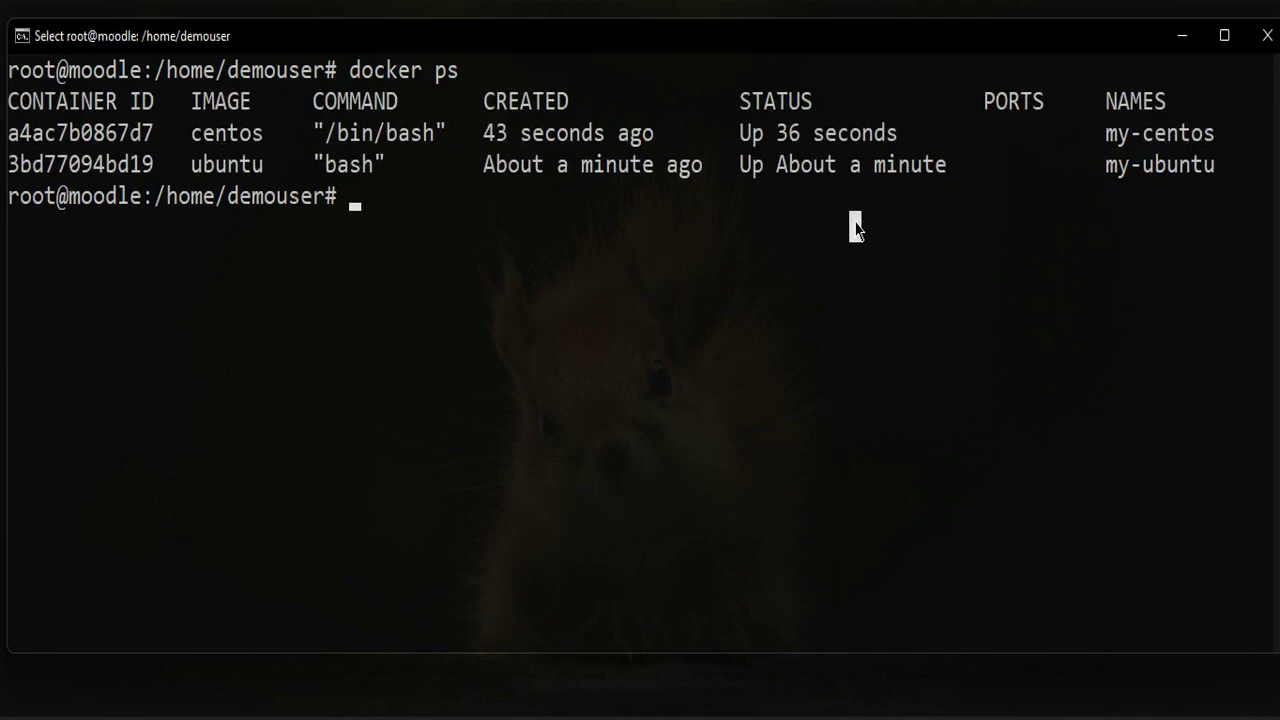
left_click(428, 226)
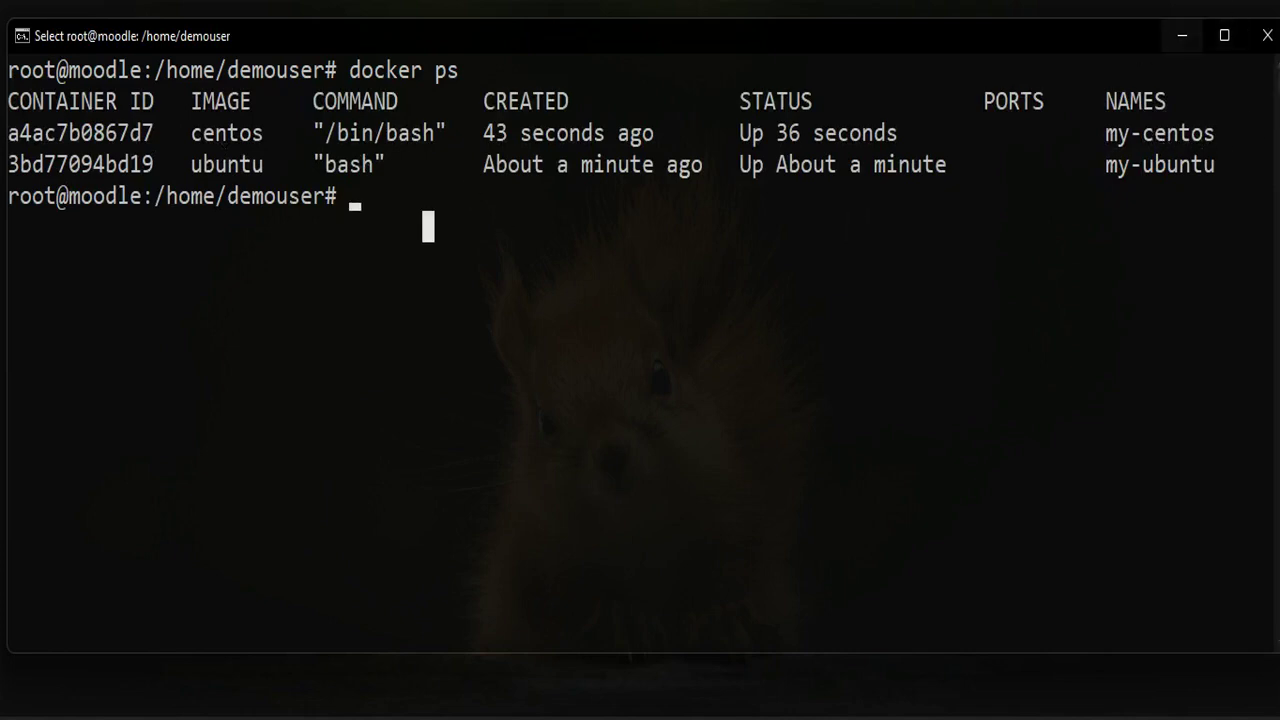
left_click(1148, 196)
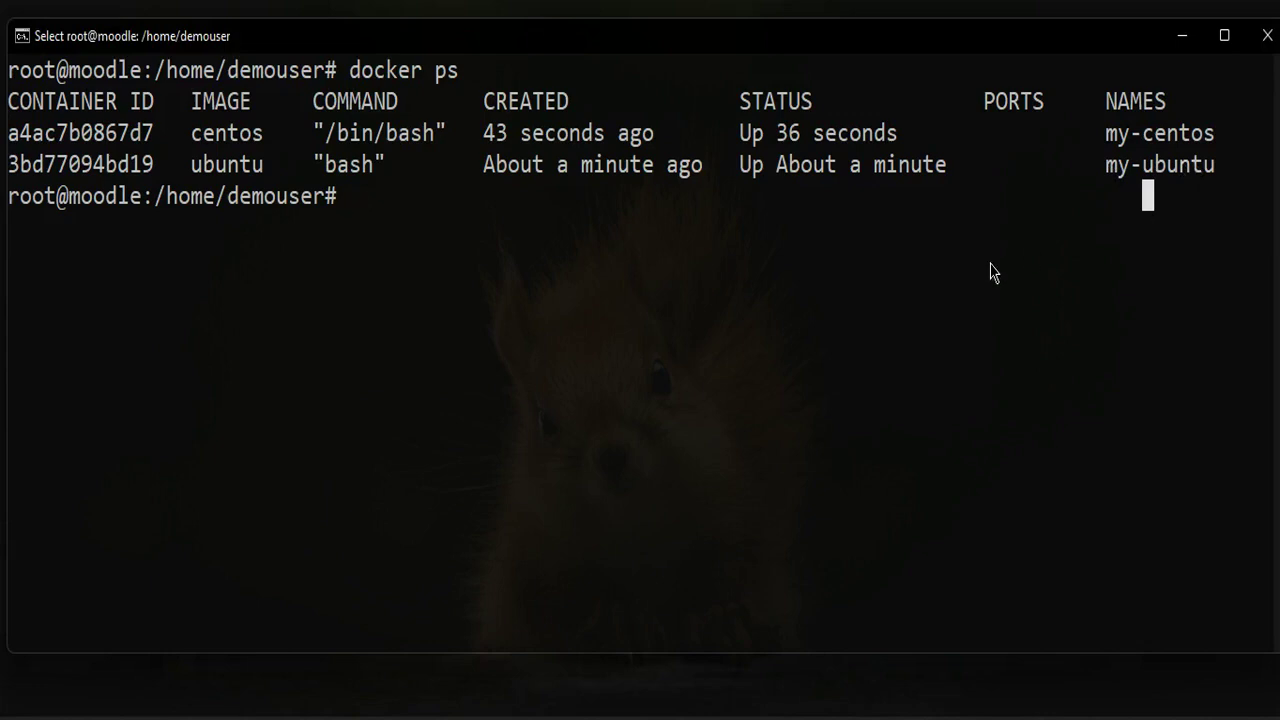
Step: Try docker exec -it my-ubuntu with --bash, which fails
key("Escape")
type("dock rex")
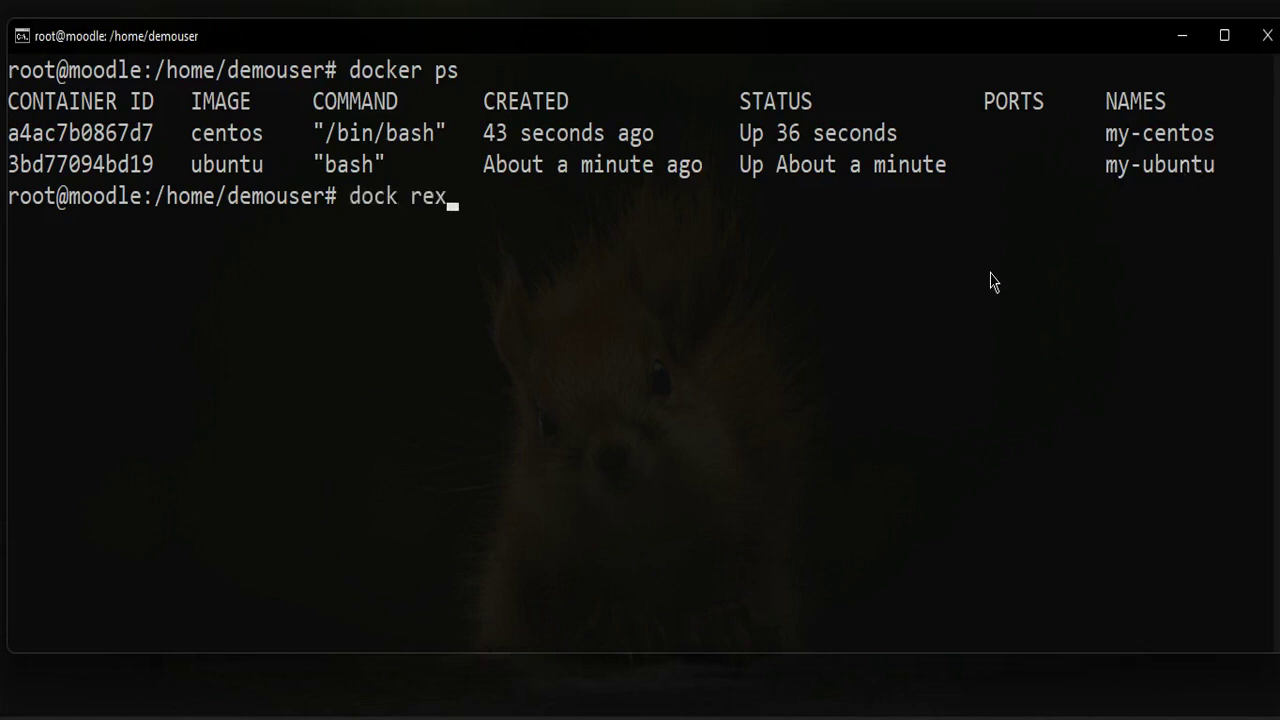
key("BackSpace")
key("BackSpace")
key("BackSpace")
key("BackSpace")
type("er exec")
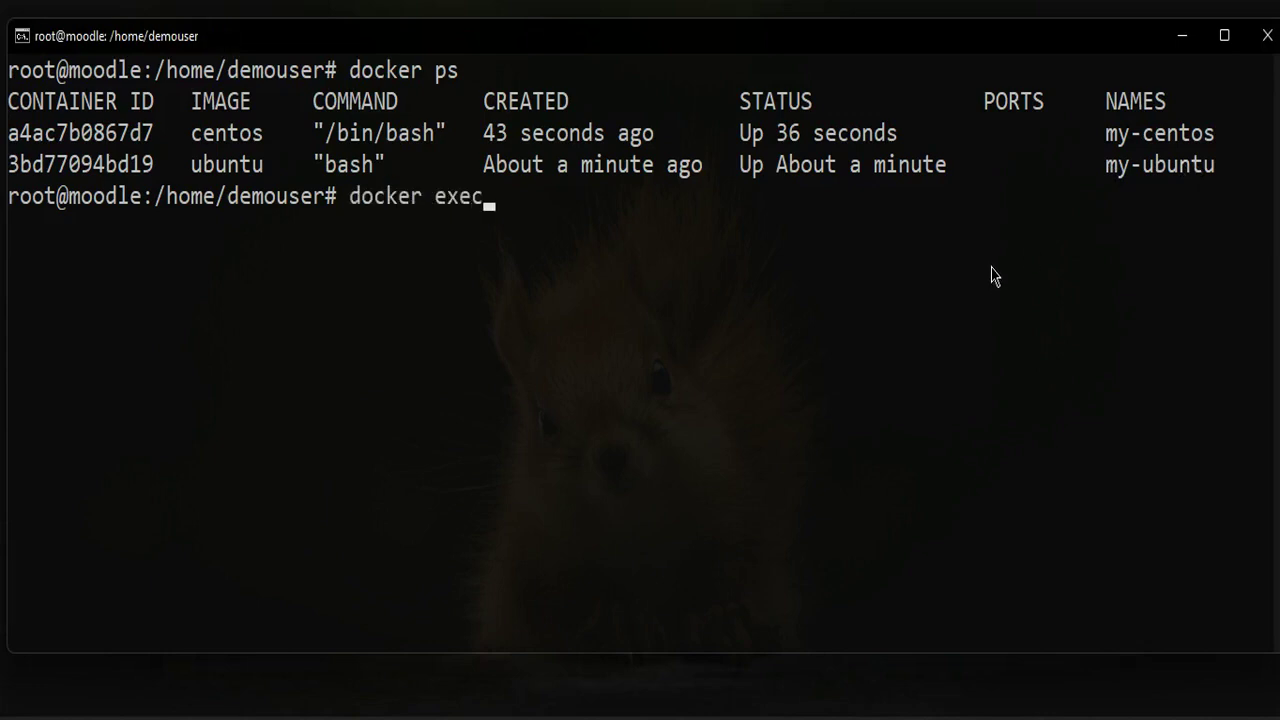
type(" -it ")
type("my-ubu")
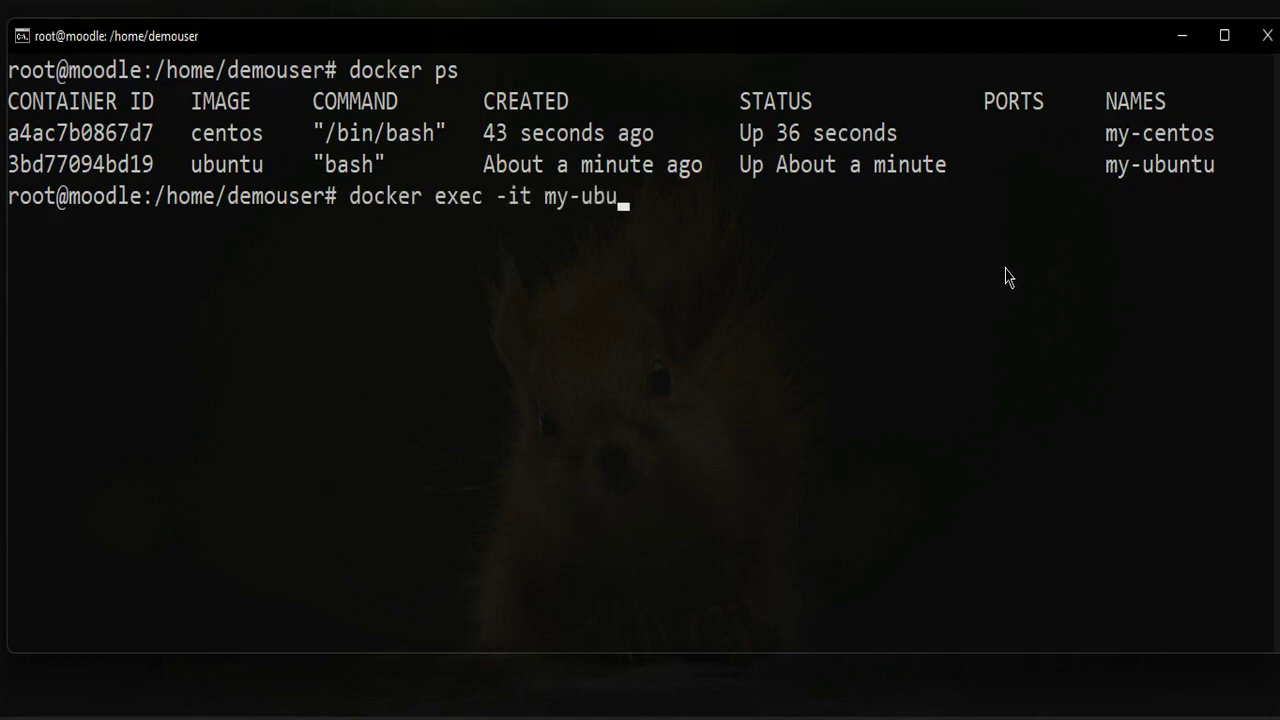
type("ntu --bash")
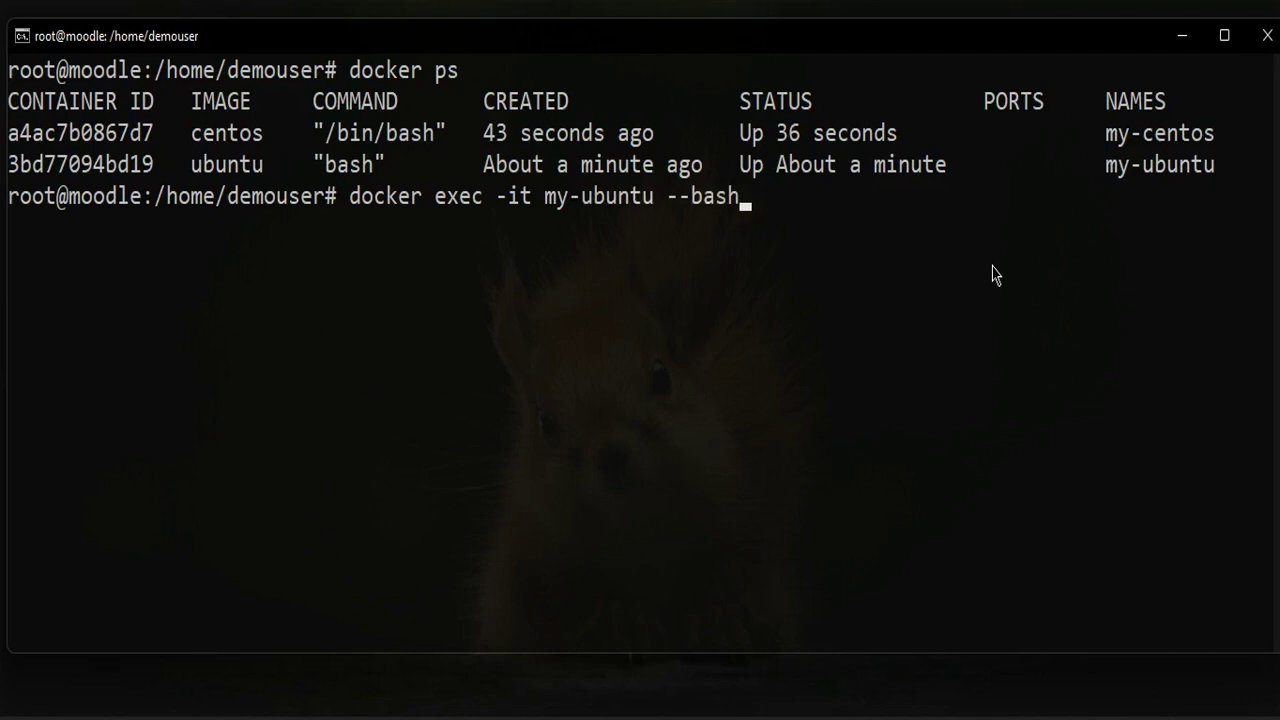
key("Return")
Step: Rerun docker exec -it my-ubuntu bash to get a root shell in the container
key("Up")
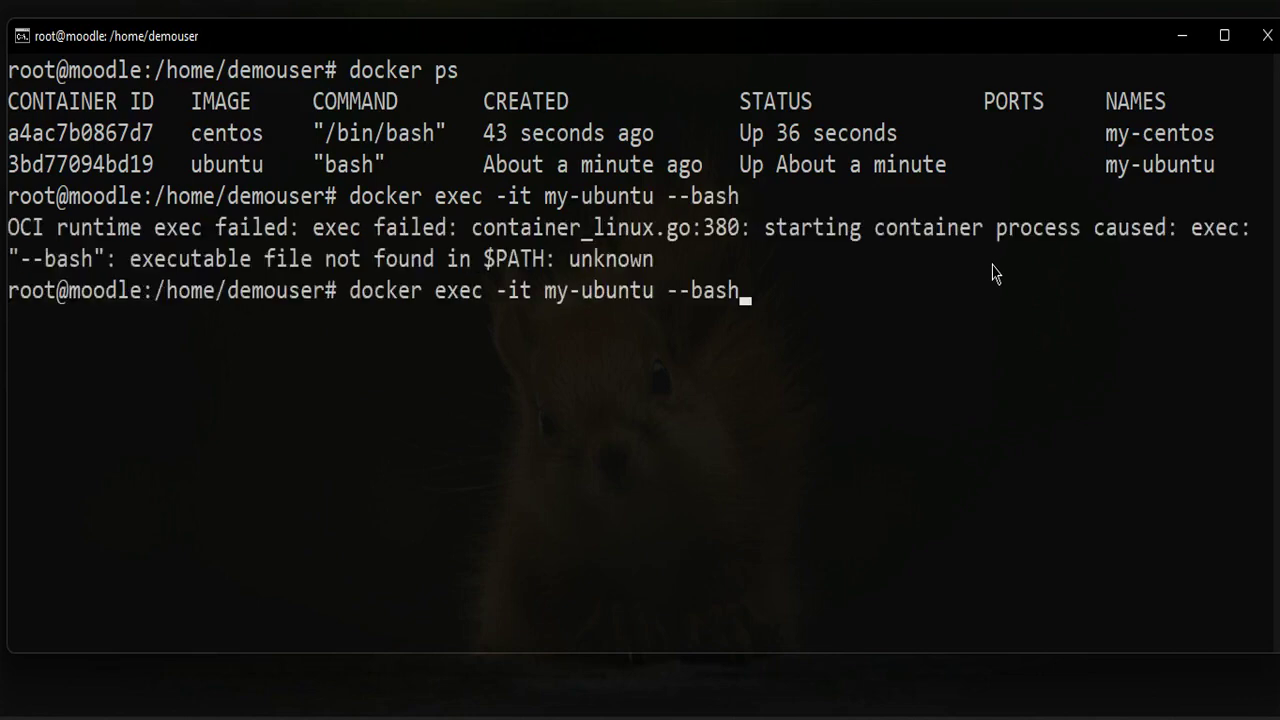
key("Left")
key("Left")
key("Left")
key("BackSpace")
key("BackSpace")
key("Return")
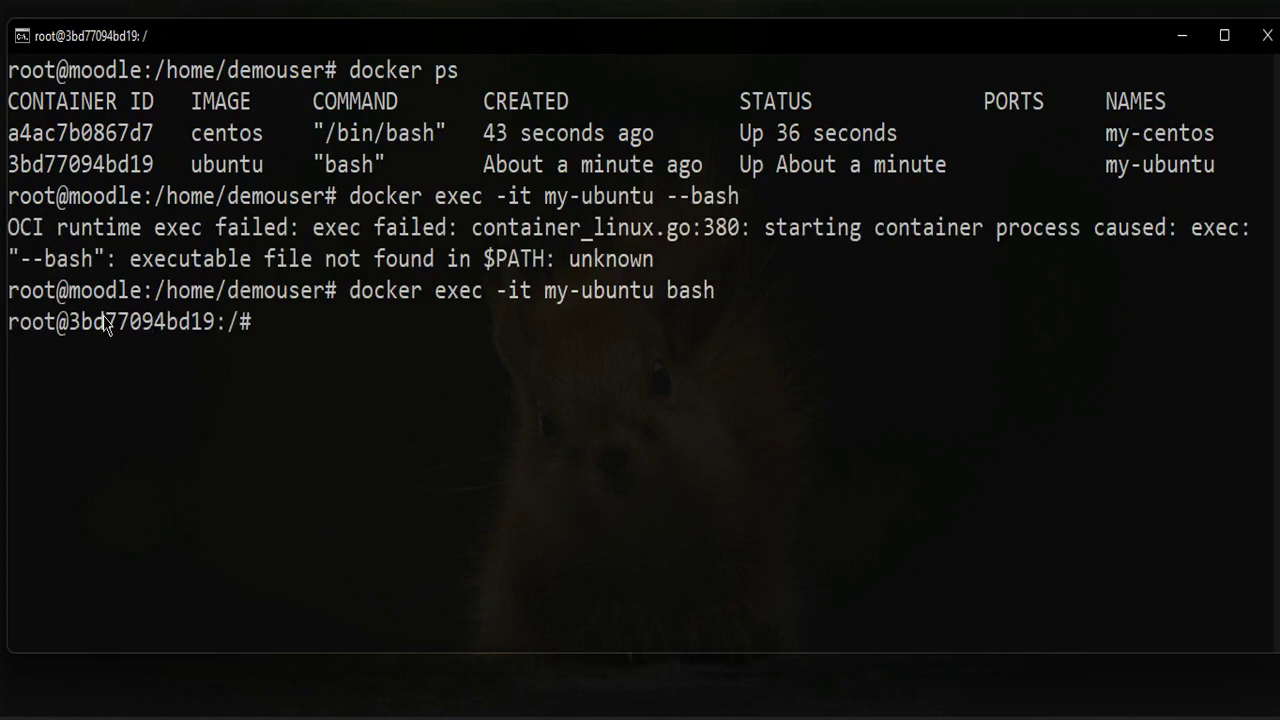
left_click_drag(68, 322, 200, 328)
left_click(270, 325)
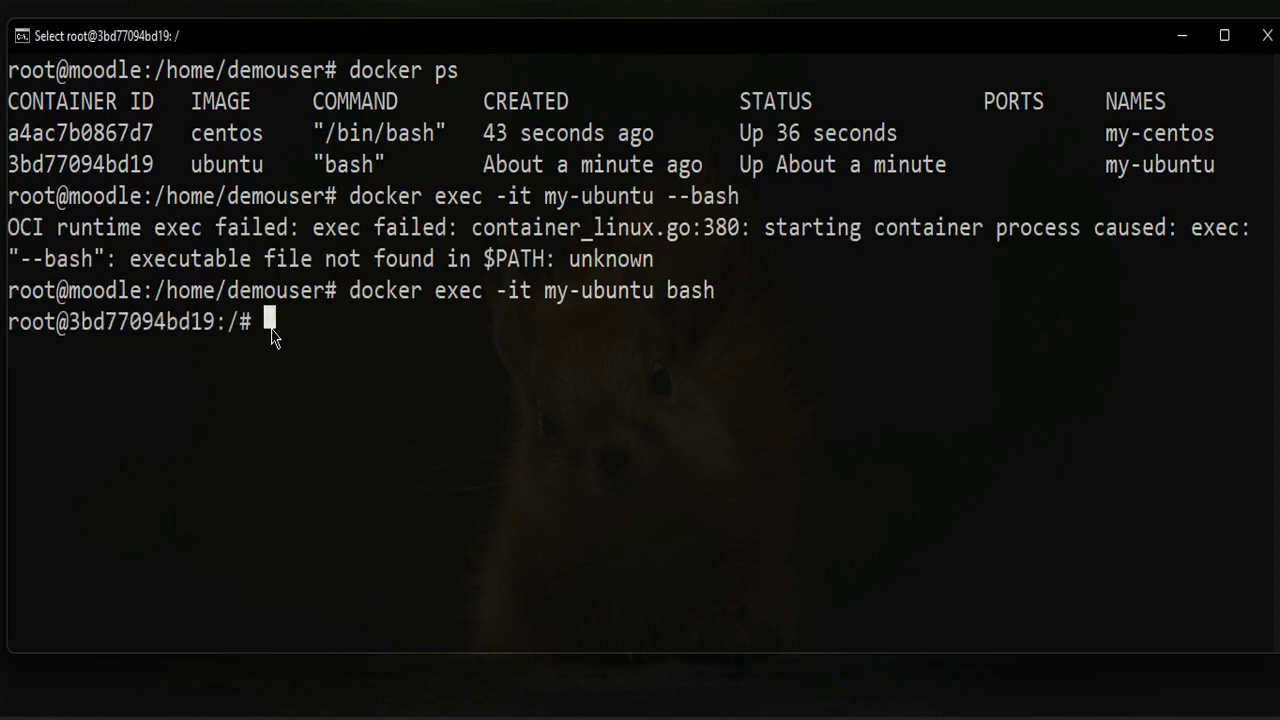
key("Escape")
type("ifconig")
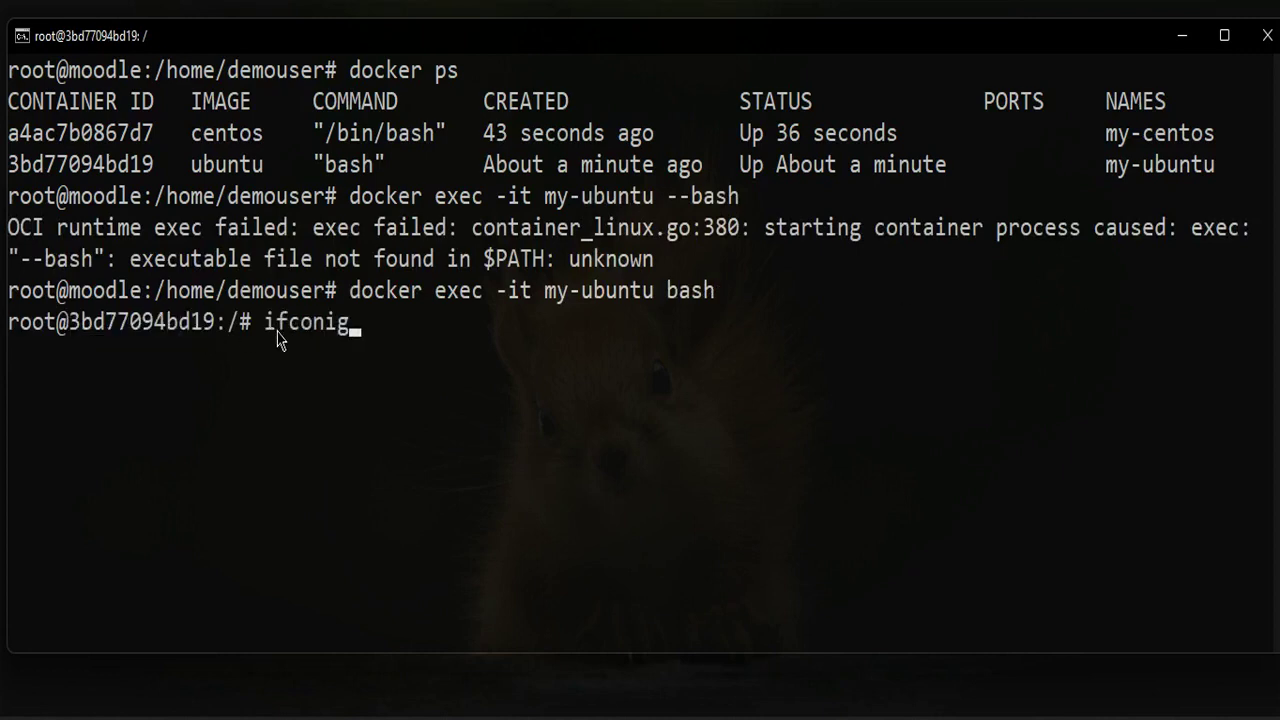
Step: Run ifconfig and ip a in my-ubuntu; both report command not found
key("BackSpace")
key("BackSpace")
type("fig")
key("Return")
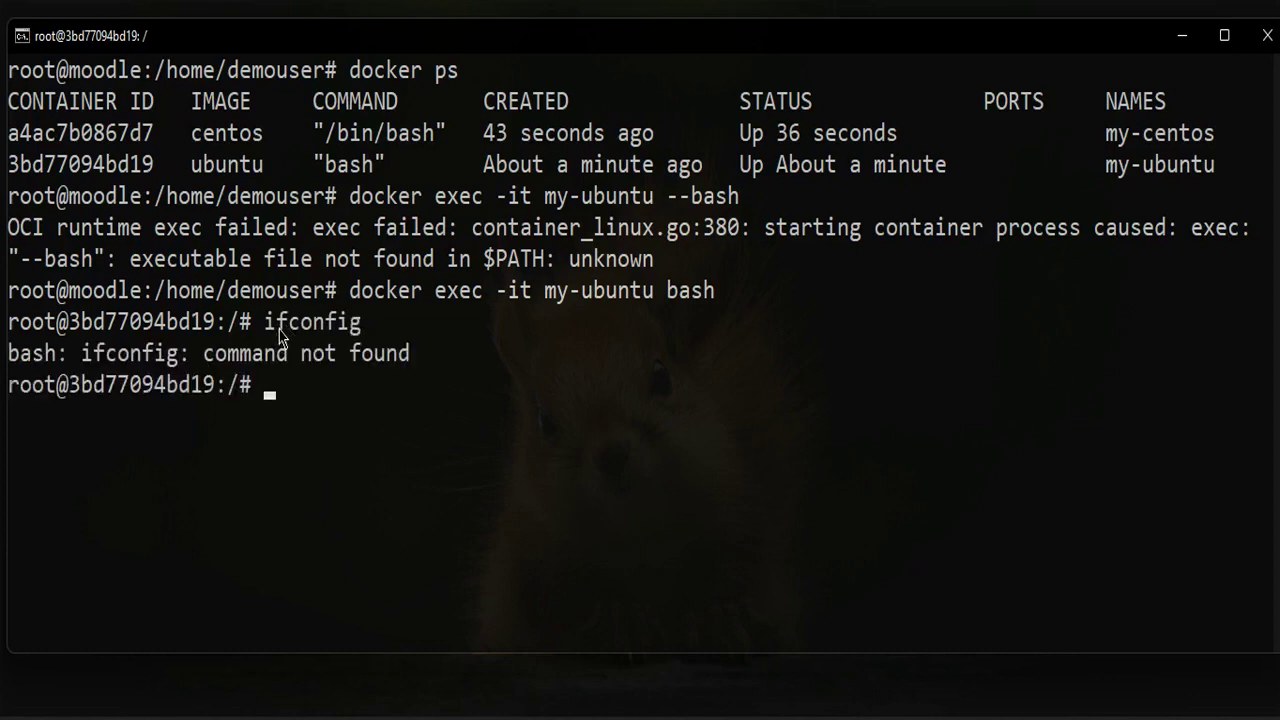
type("ip a")
key("Return")
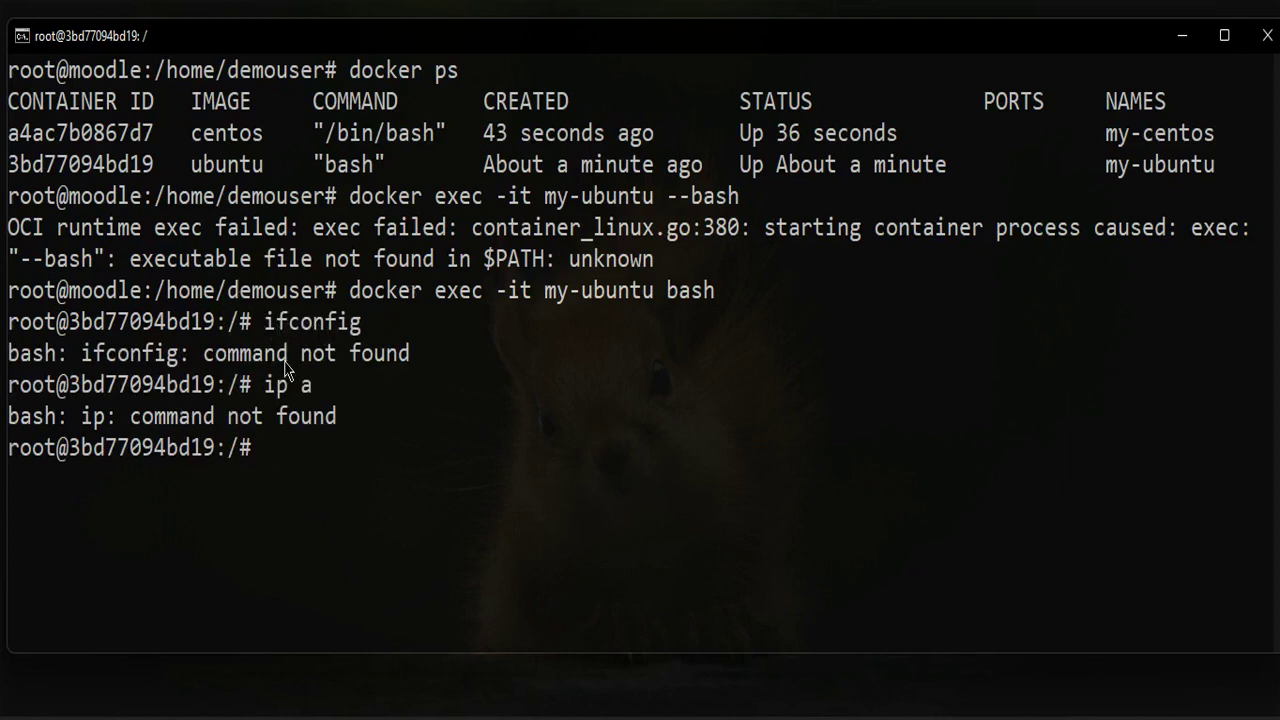
left_click(272, 328)
left_click(391, 322)
key("Escape")
type("apt-get ")
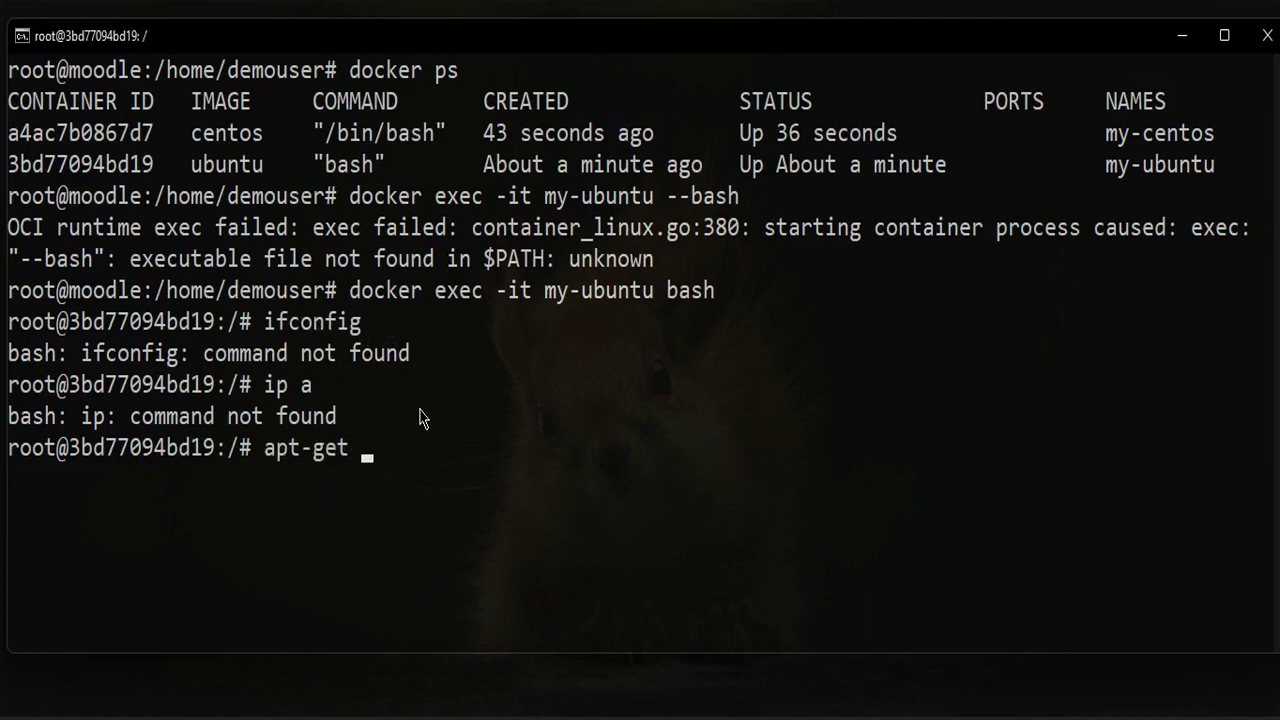
type("update -t")
Step: Refresh the container's package lists with apt-get update -y
key("Return")
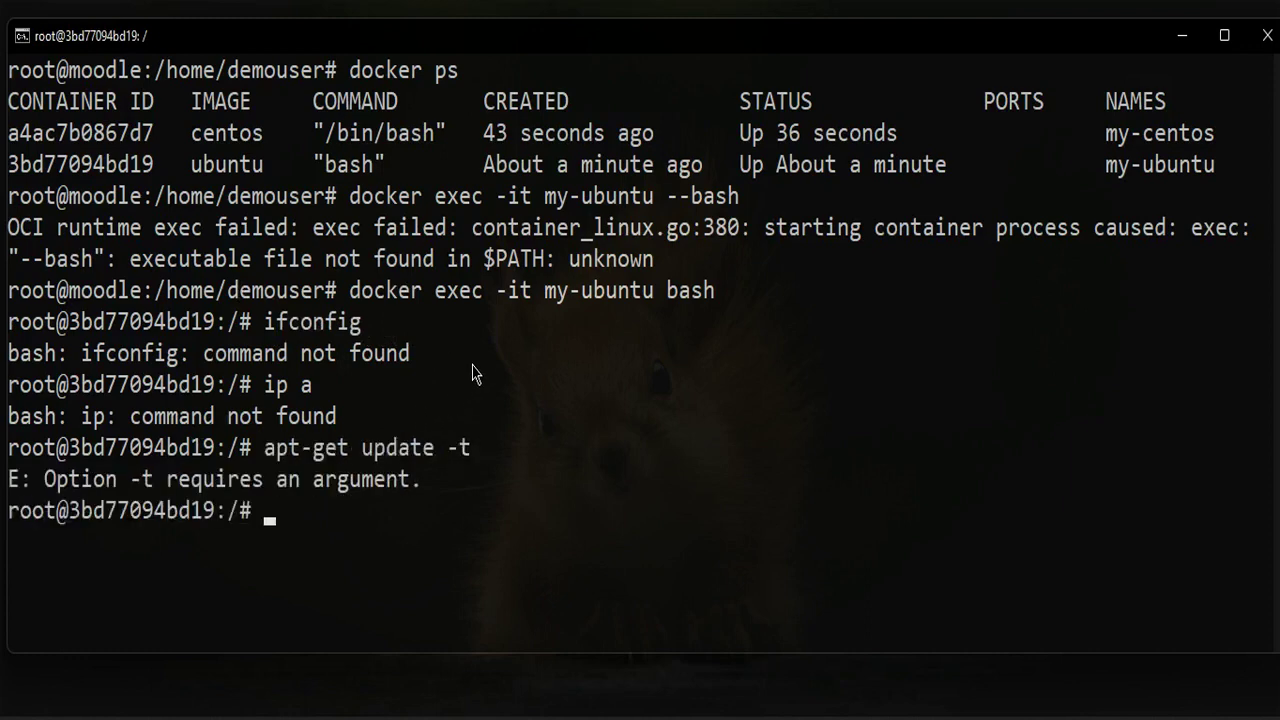
key("Up")
key("Return")
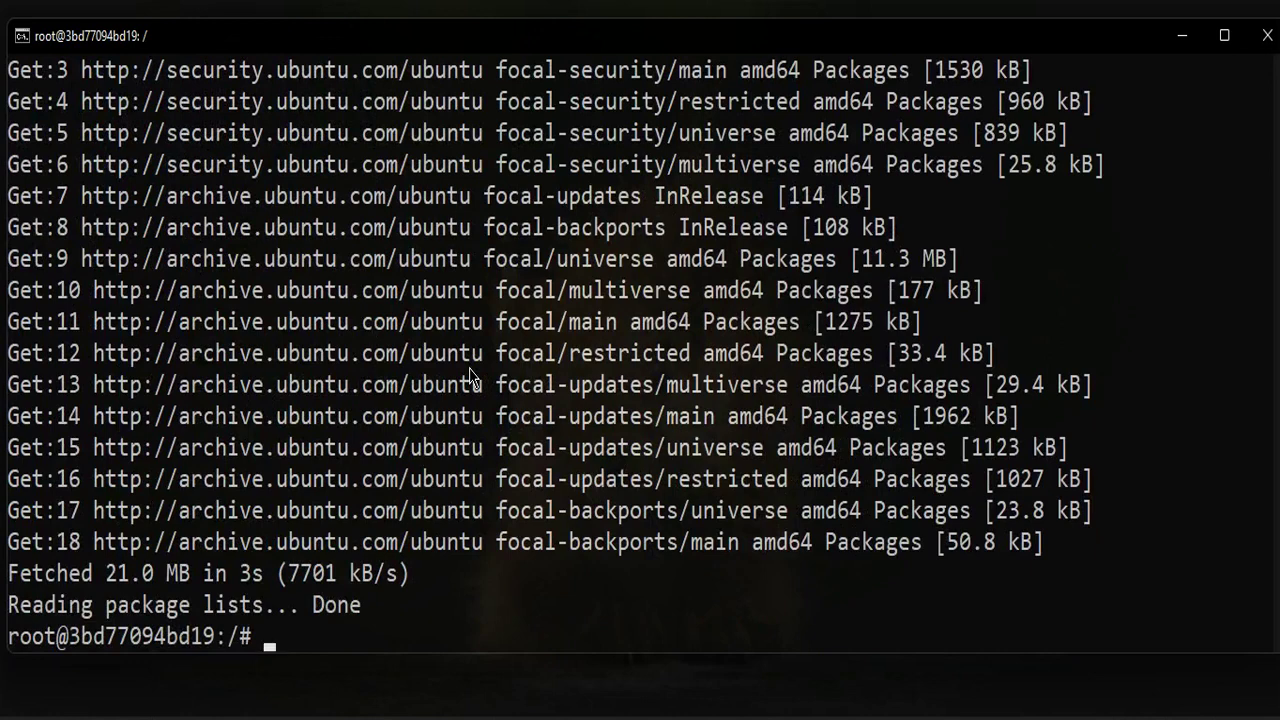
type("apt-gt")
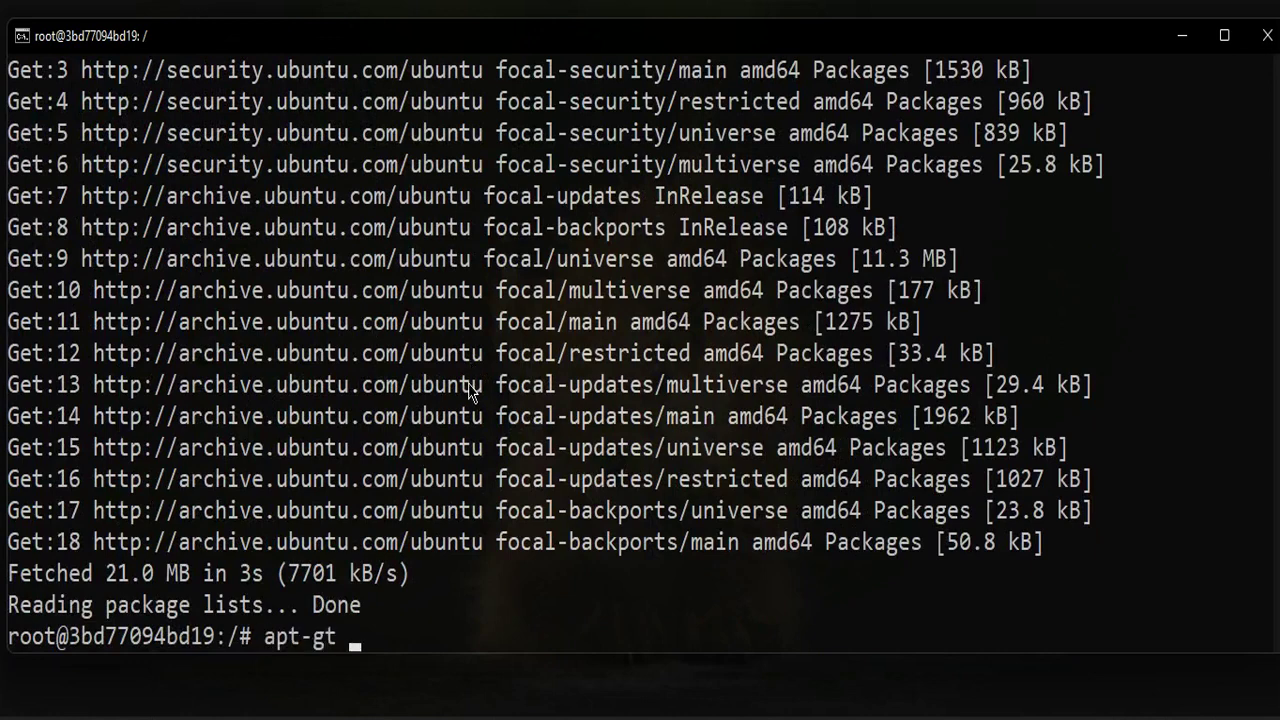
Step: Install net-tools with apt-get install net-tools -y
key("BackSpace")
key("BackSpace")
type("et install net")
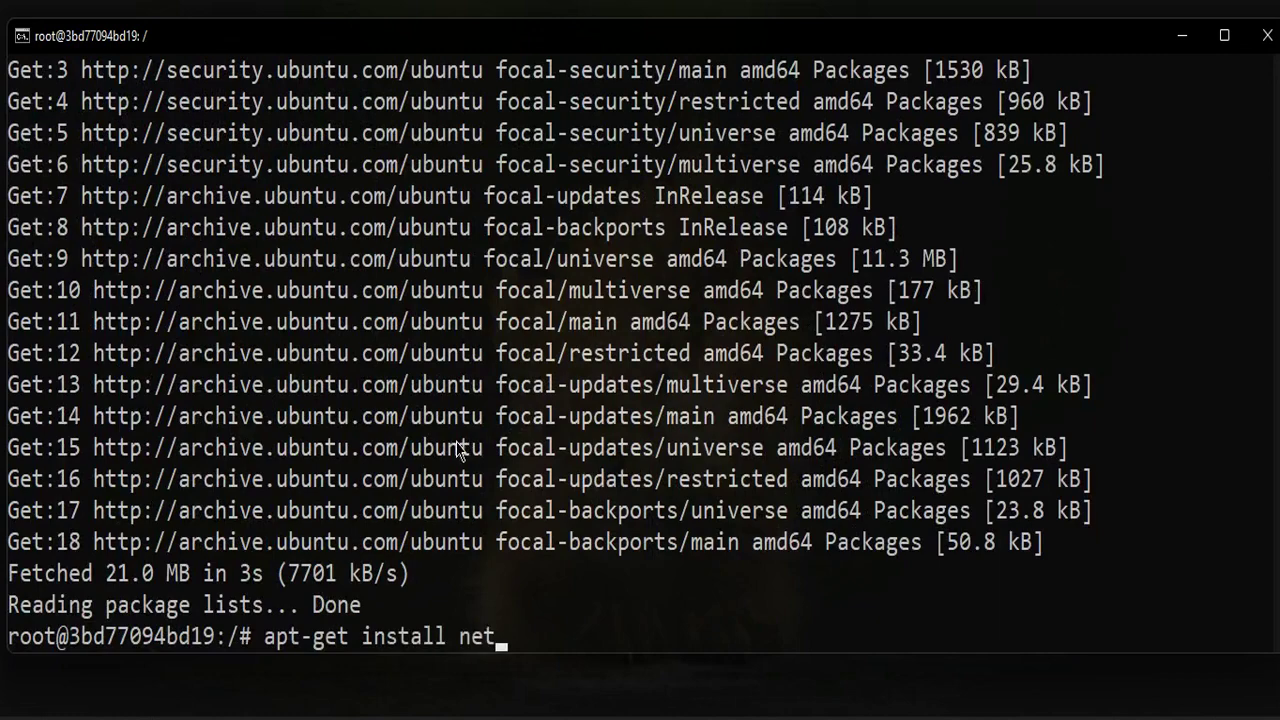
type("-tools -t")
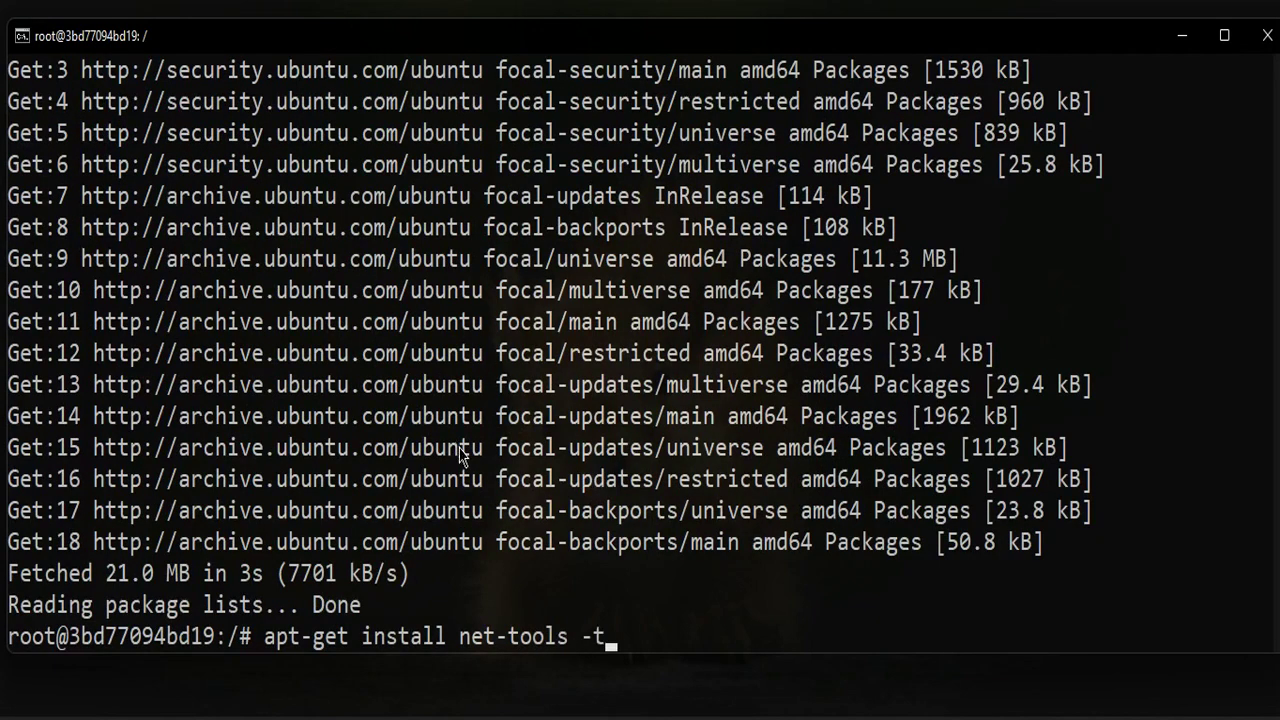
key("BackSpace")
type("y")
key("Return")
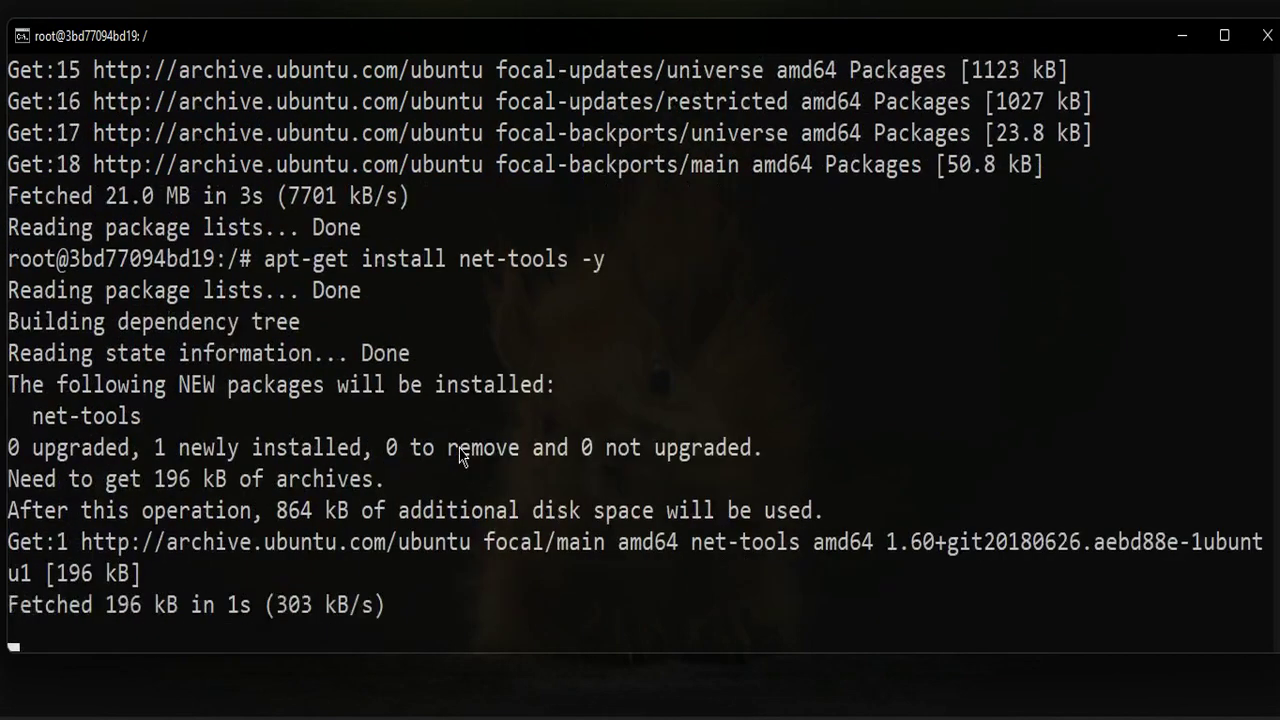
type("ifconf")
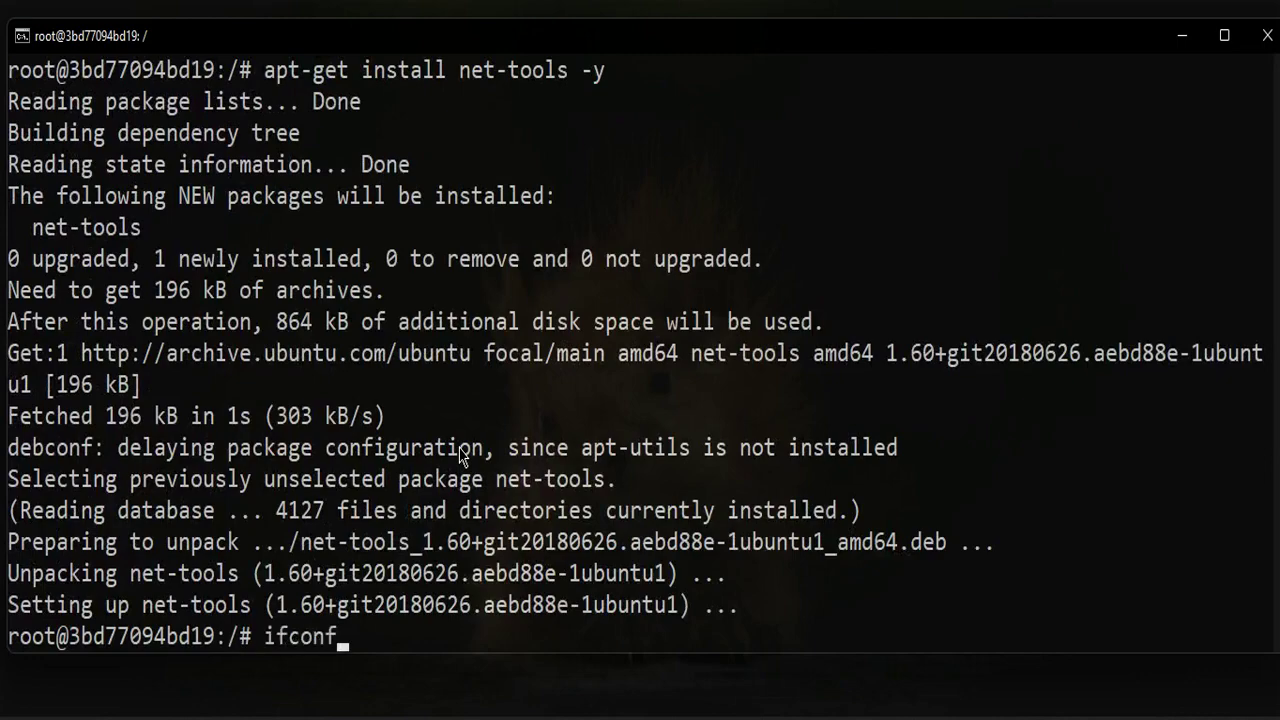
type("ig")
Step: Run ifconfig and highlight eth0's 172.17.0.2 address and the my-ubuntu name
key("Return")
scroll(459, 449, "up", 2)
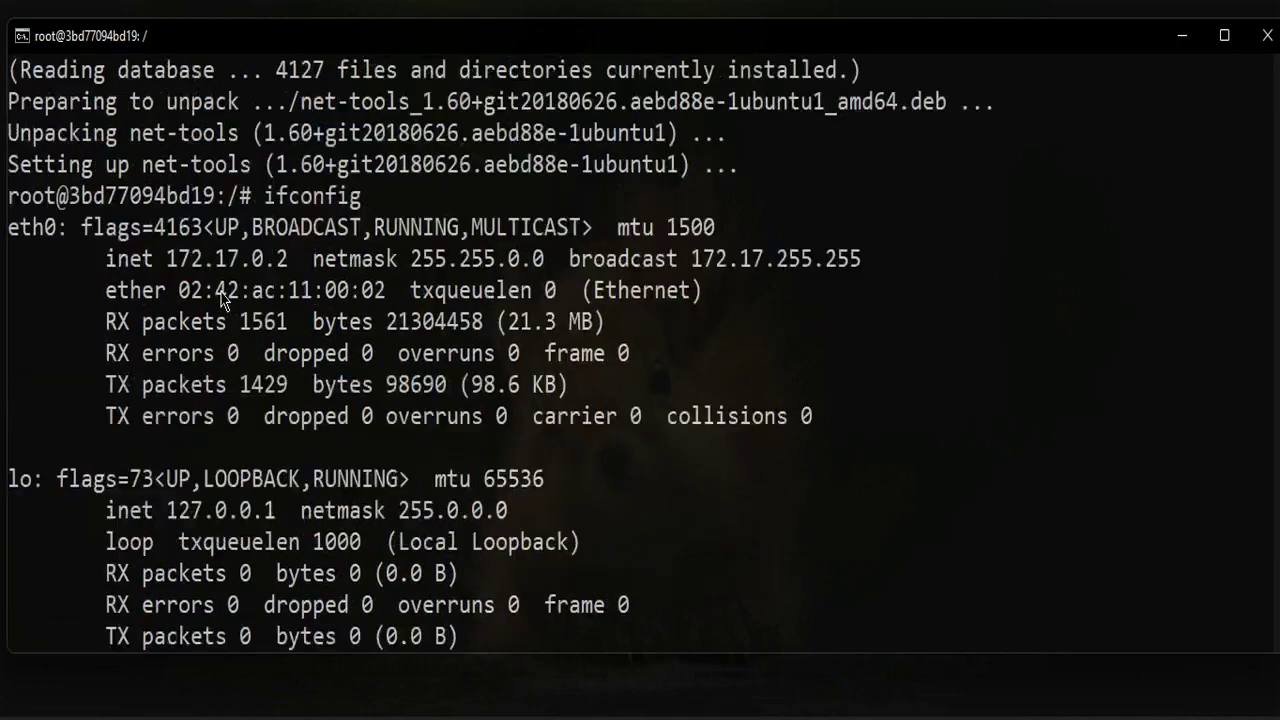
scroll(260, 305, "down", 1)
double_click(22, 230)
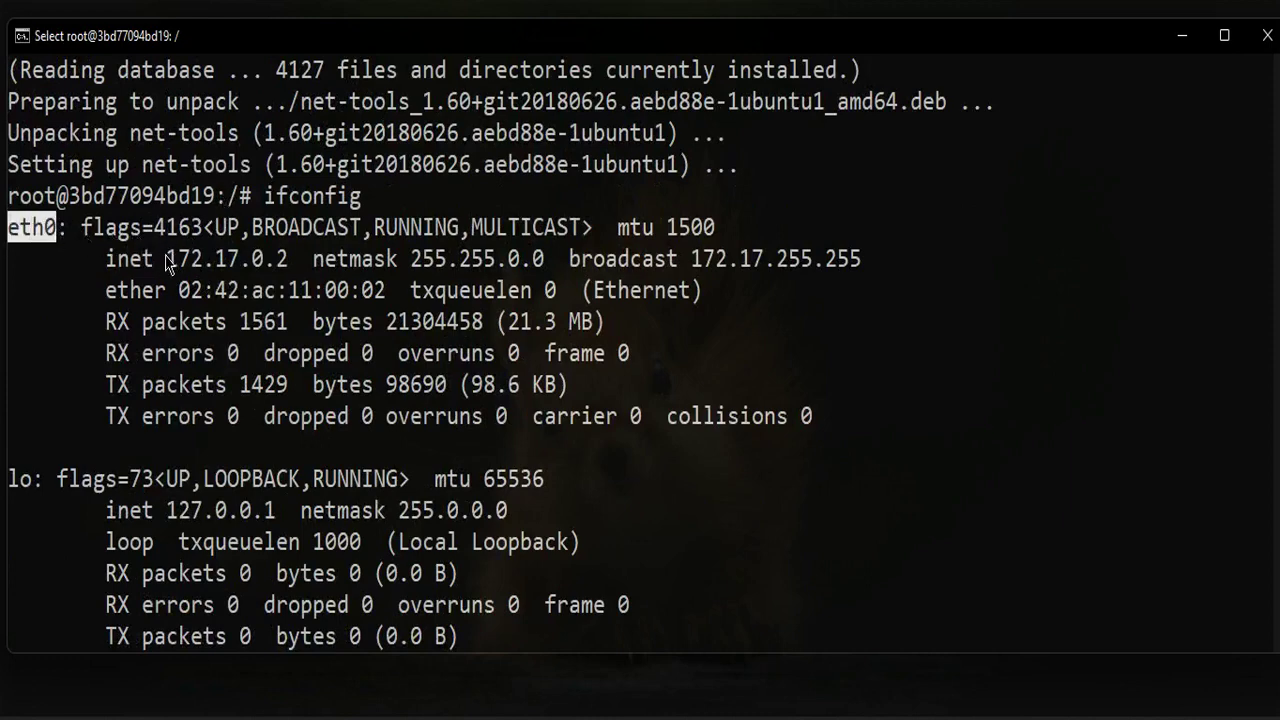
left_click_drag(163, 260, 293, 262)
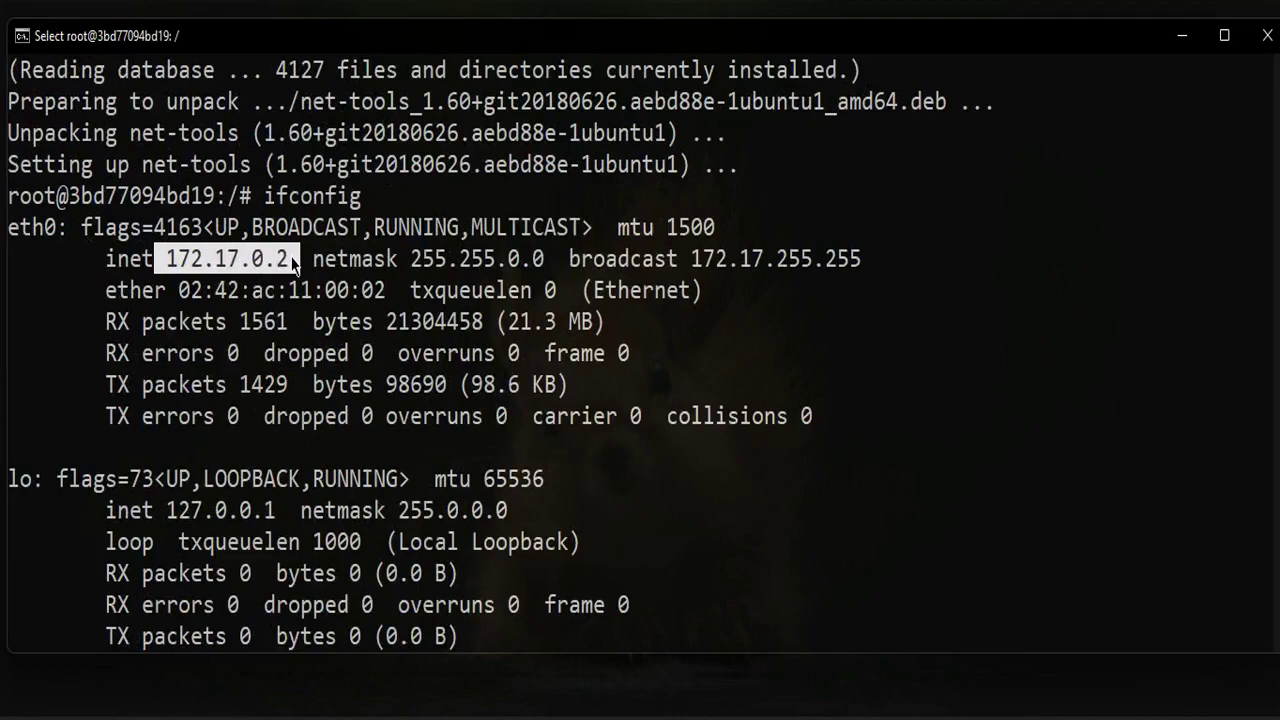
scroll(614, 288, "up", 3)
scroll(614, 288, "up", 3)
scroll(614, 288, "up", 2)
scroll(614, 288, "up", 3)
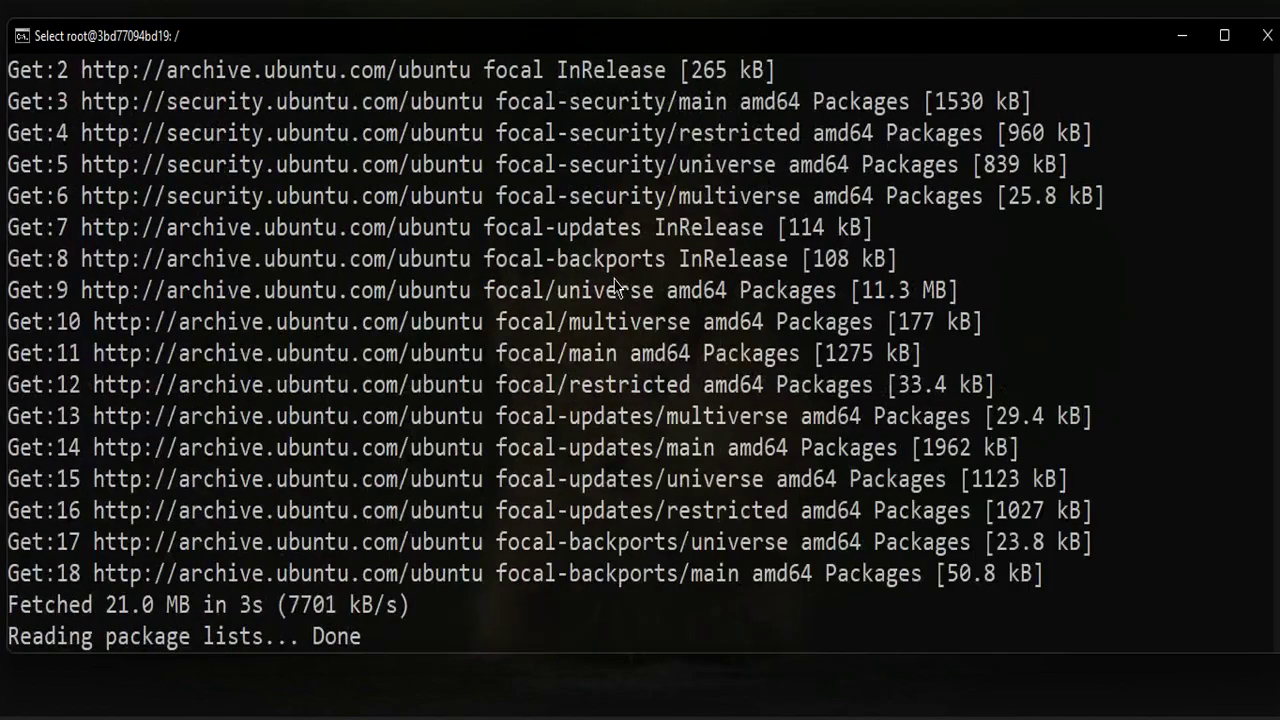
scroll(614, 284, "up", 5)
scroll(620, 282, "up", 1)
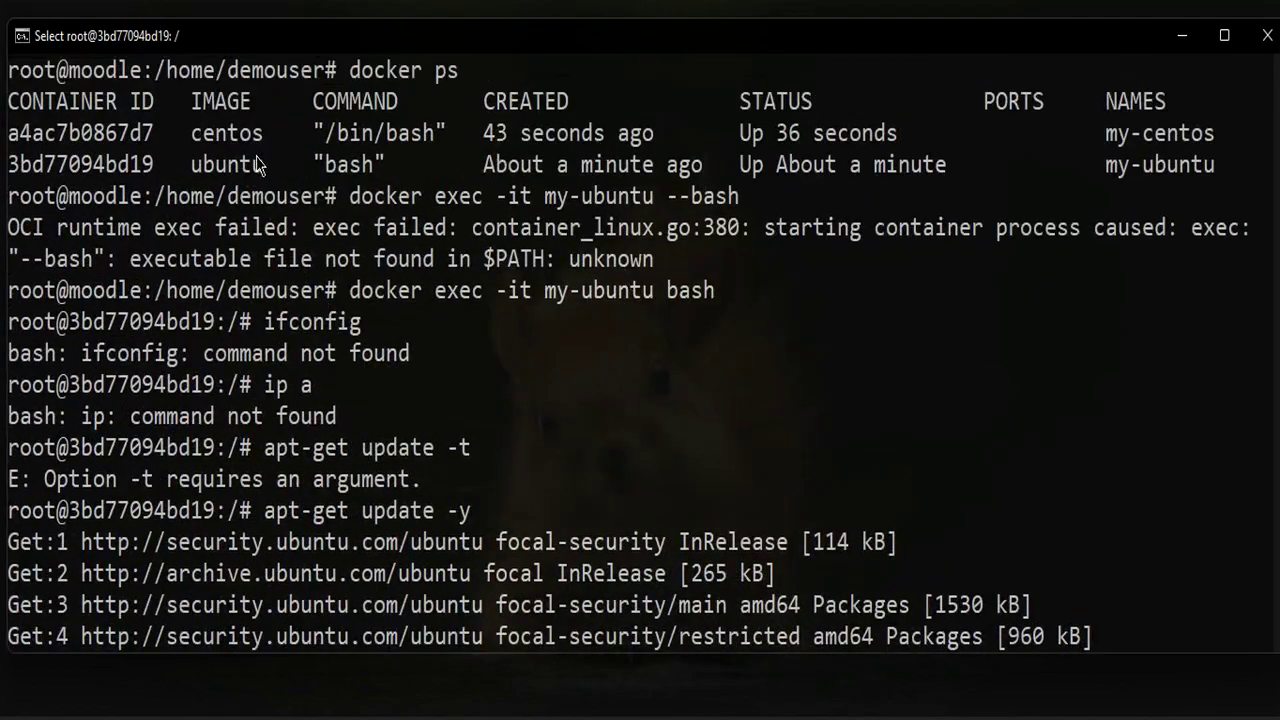
left_click_drag(1105, 125, 1200, 170)
left_click_drag(1106, 165, 1219, 175)
scroll(1000, 250, "down", 5)
scroll(726, 366, "down", 3)
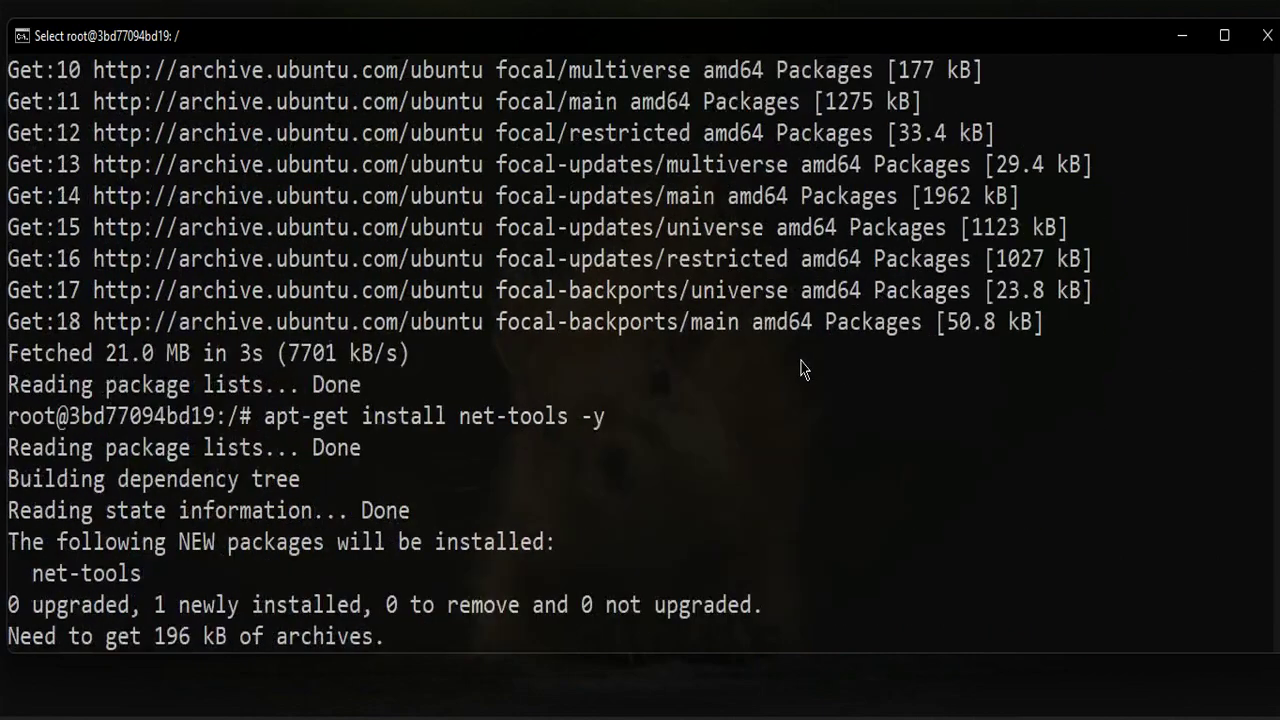
scroll(620, 362, "down", 6)
scroll(528, 360, "down", 2)
left_click_drag(178, 290, 300, 290)
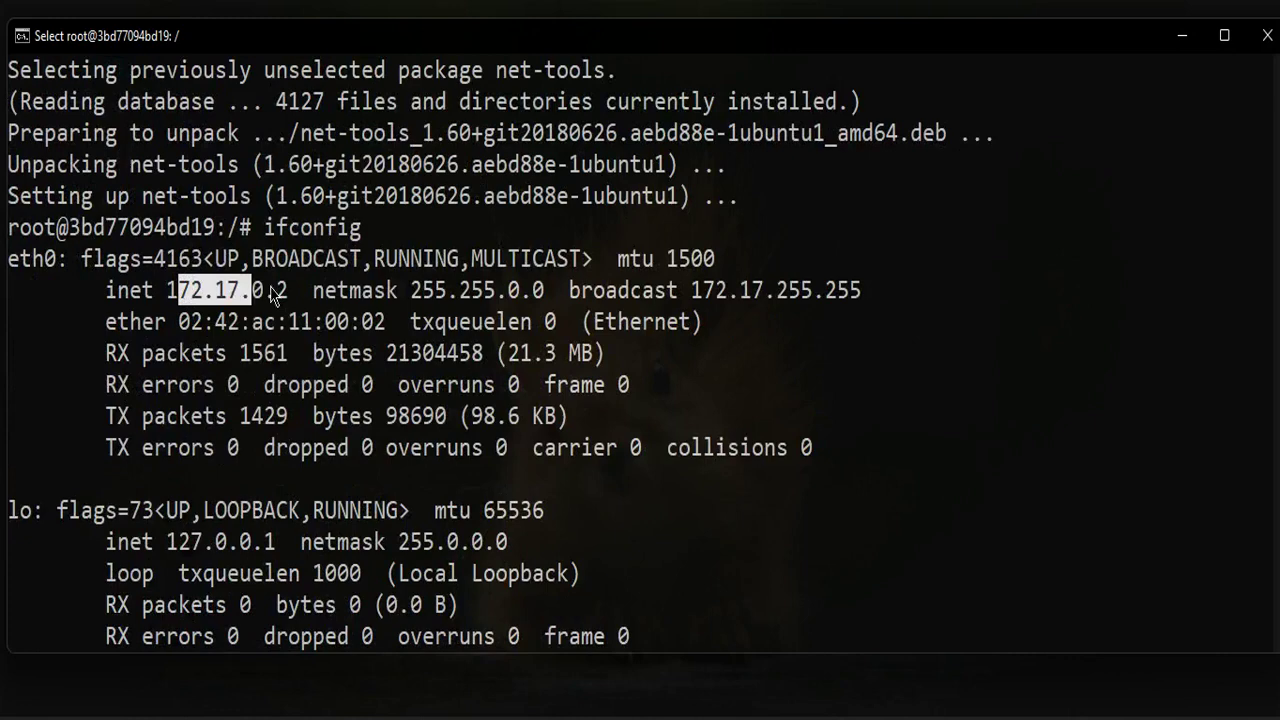
scroll(428, 330, "down", 2)
left_click(441, 354)
type("e")
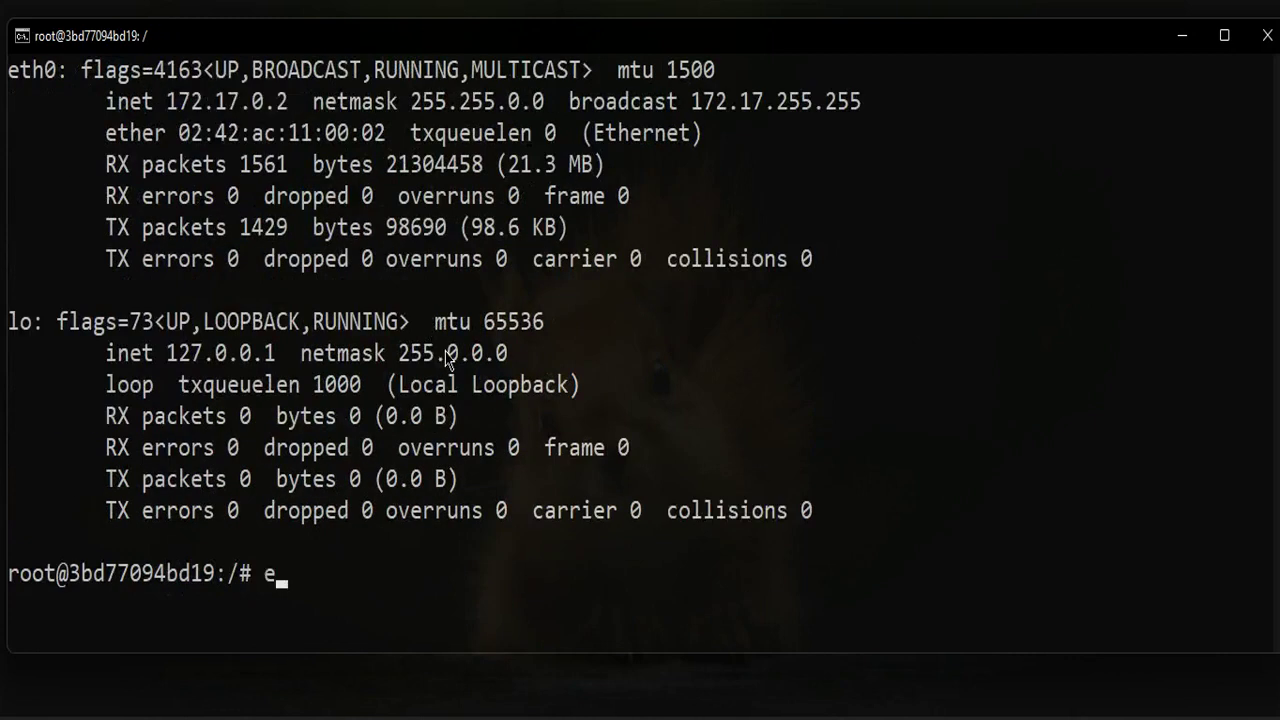
type("xit")
Step: Exit my-ubuntu and open a bash shell in my-centos
key("Return")
key("Return")
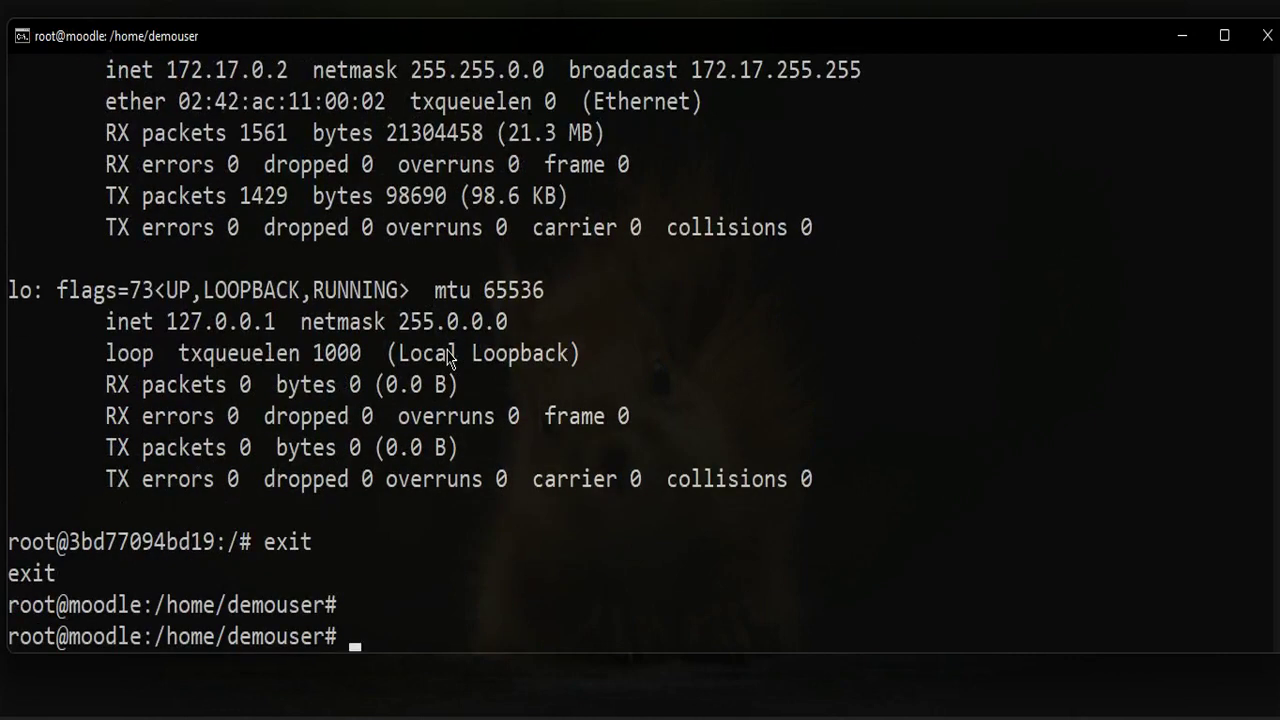
type("docker exec -it my-ubuntu --bash")
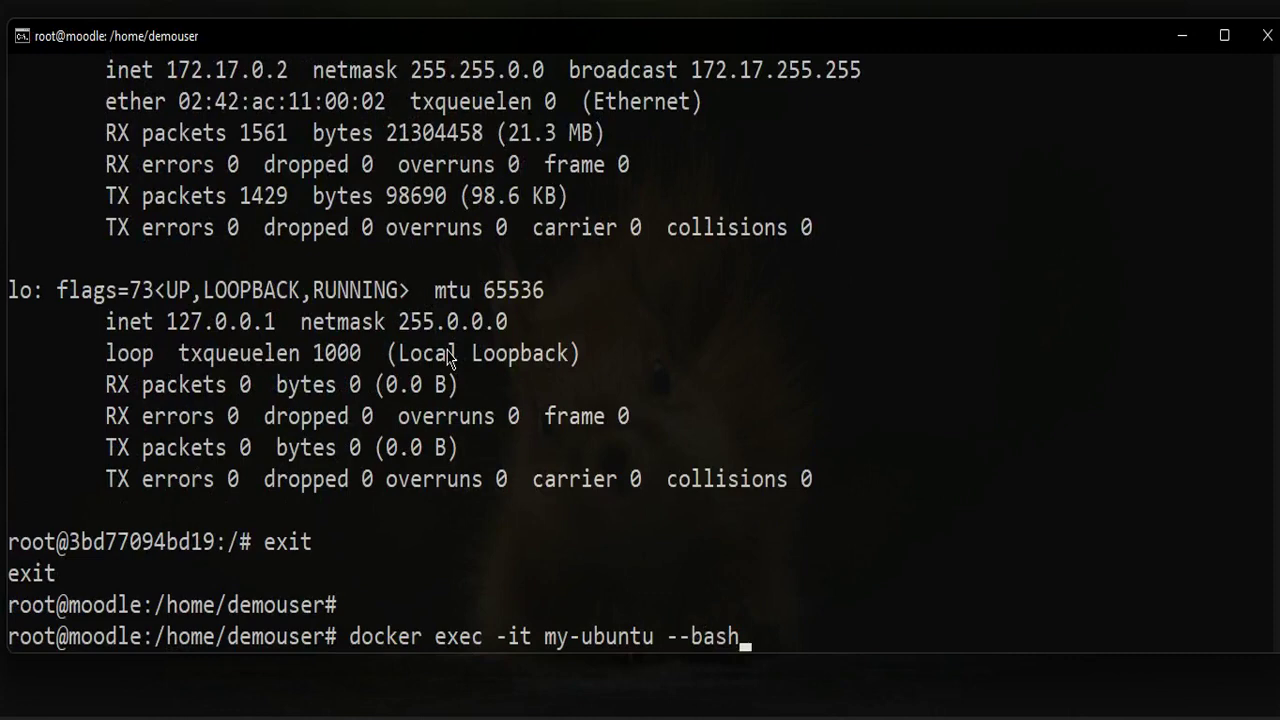
key("BackSpace")
key("BackSpace")
key("BackSpace")
key("BackSpace")
key("BackSpace")
key("BackSpace")
type("bash")
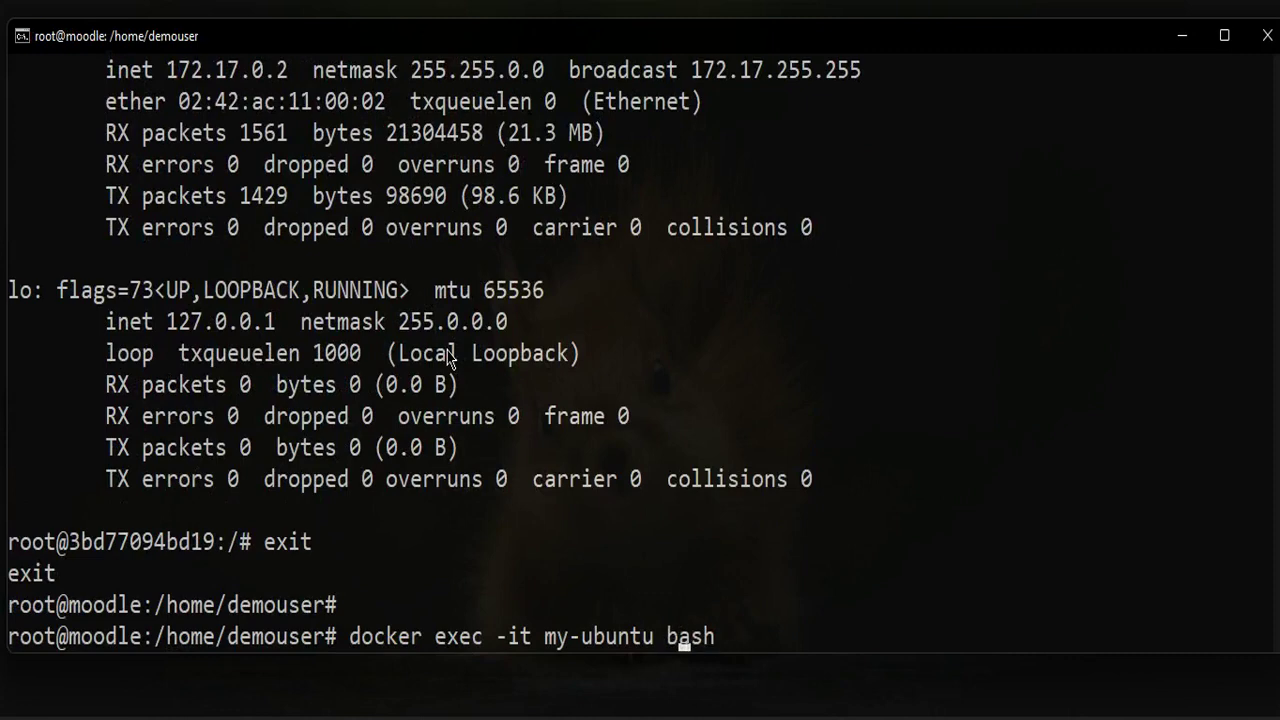
key("Left")
key("Left")
key("Left")
key("BackSpace")
key("BackSpace")
key("BackSpace")
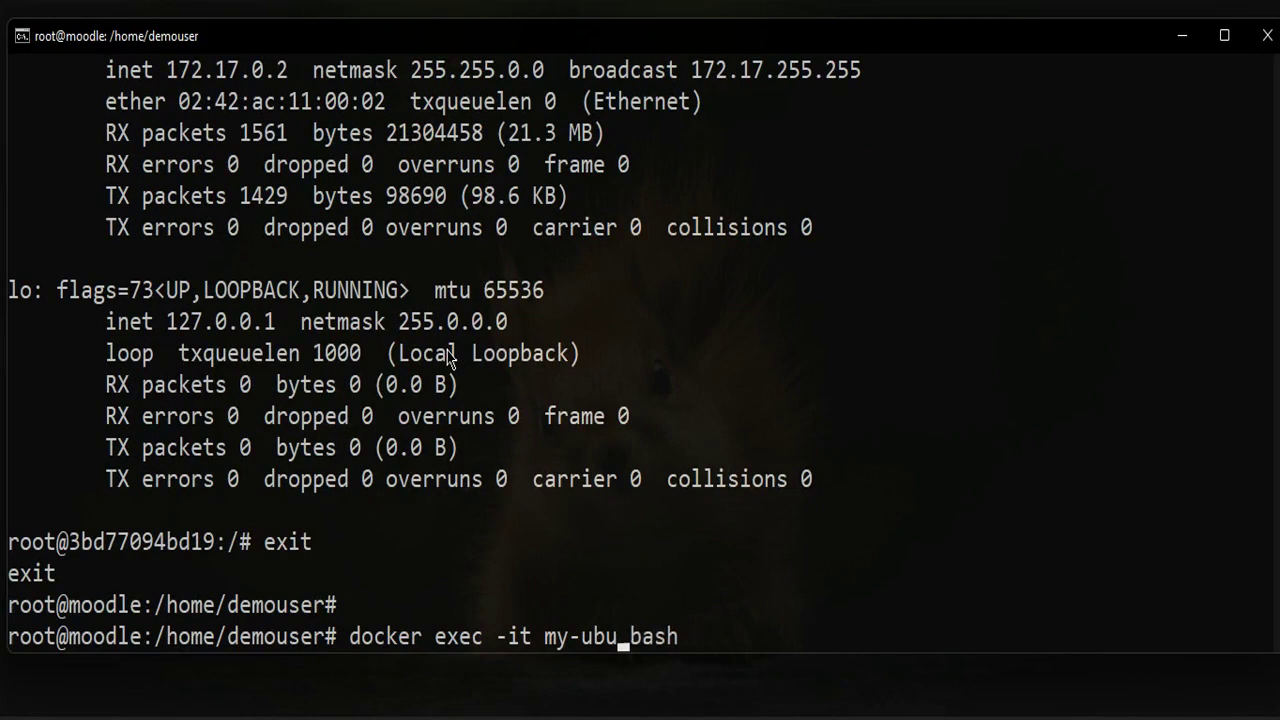
key("BackSpace")
key("BackSpace")
key("BackSpace")
type("cento")
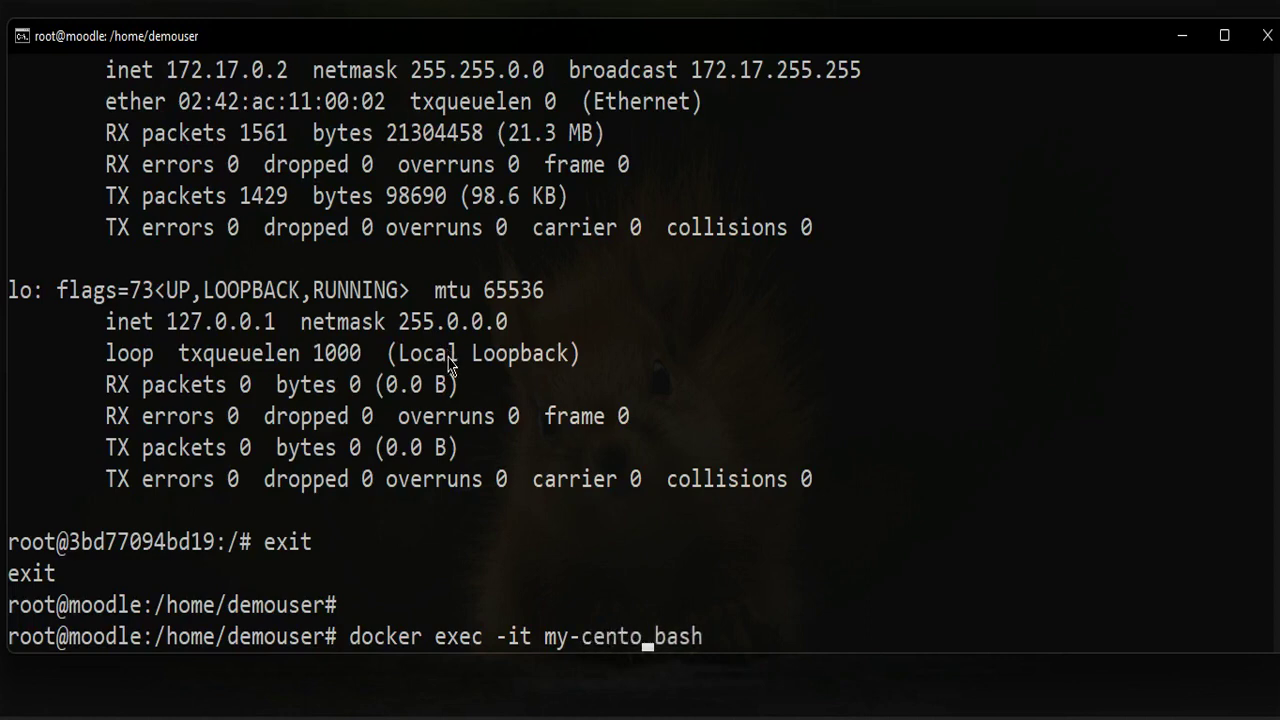
type("s")
key("Return")
type("y")
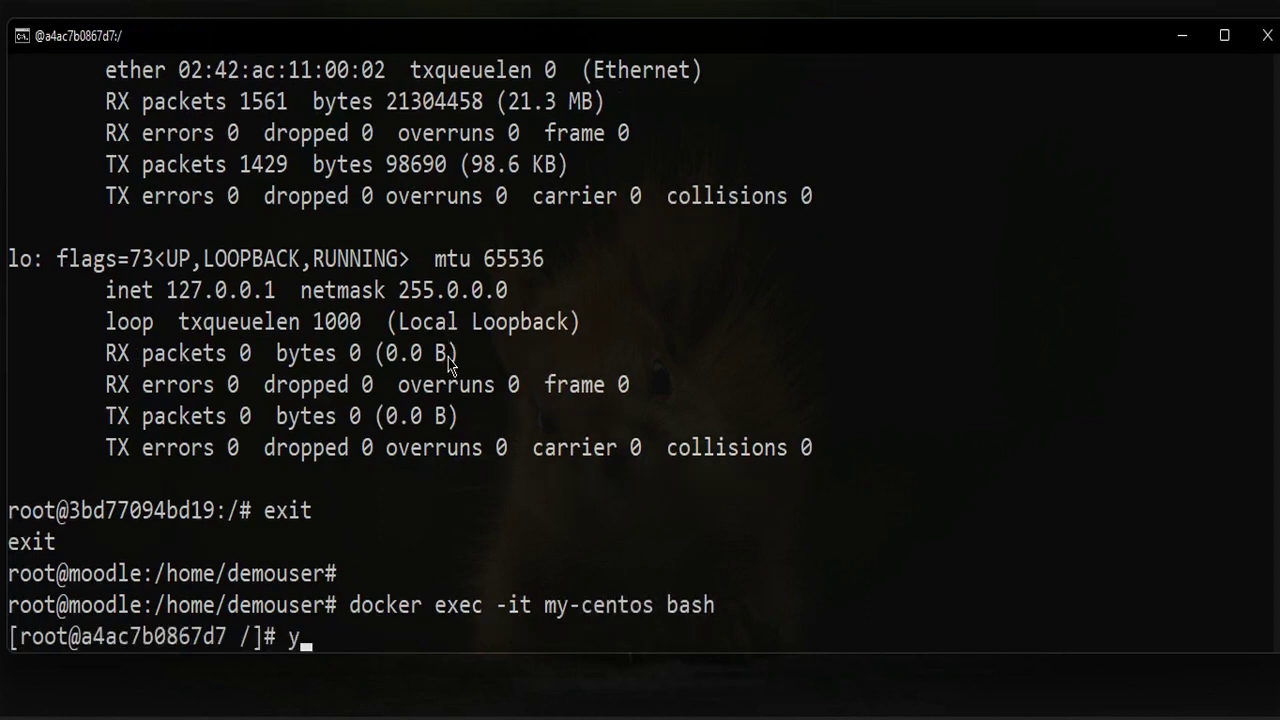
type("um install net")
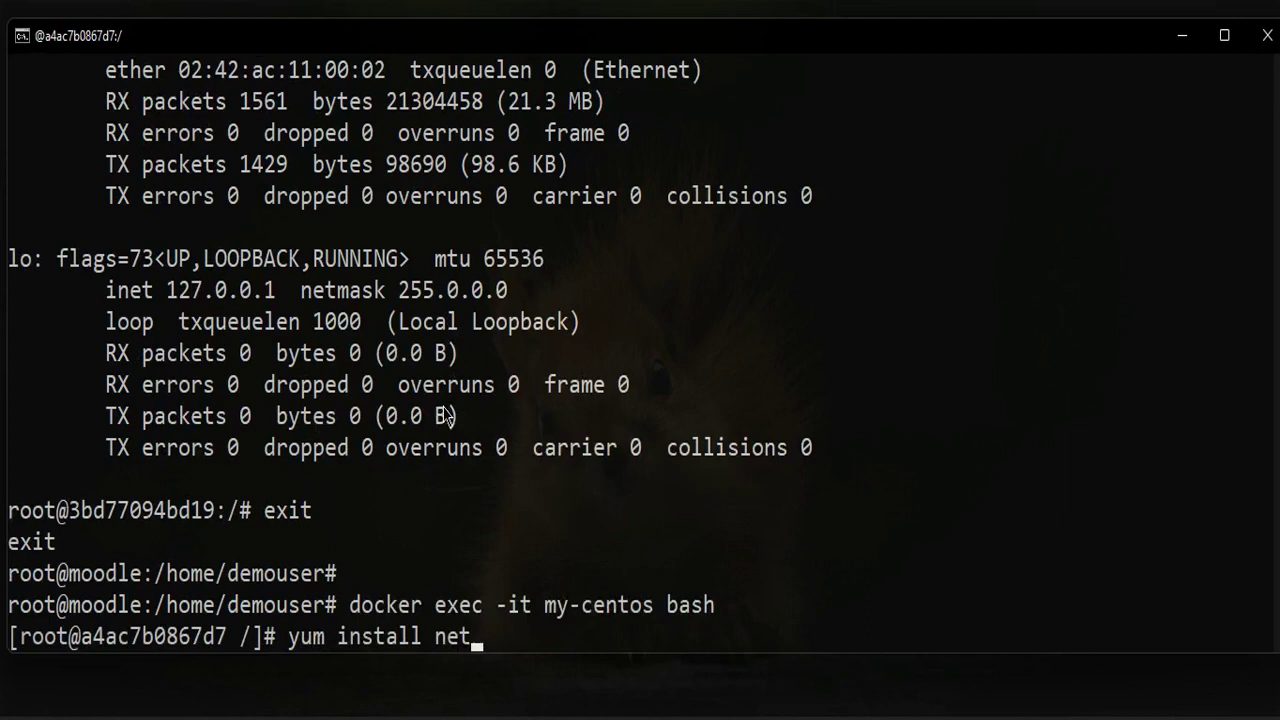
type("-tools")
Step: Try yum install net-tools and ifconfig, then run ip a showing eth0 at 172.17.0.3
key("Return")
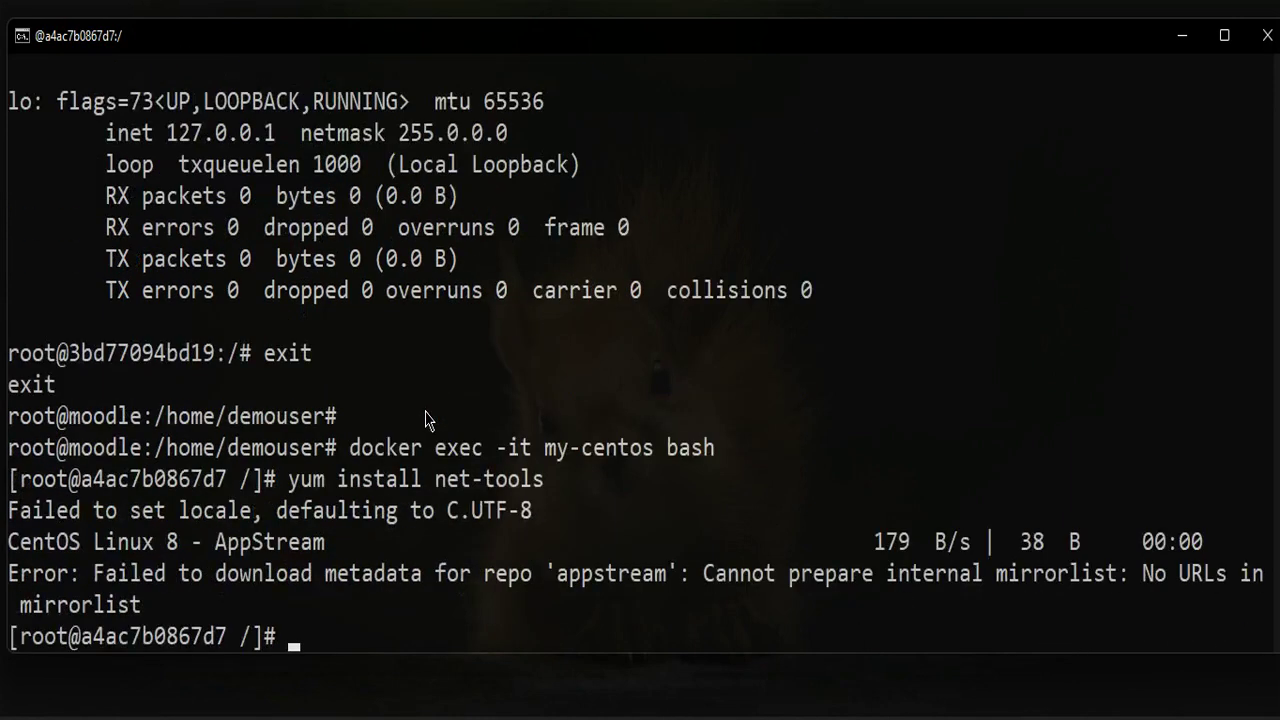
type("pin")
key("BackSpace")
key("BackSpace")
key("BackSpace")
type("ifconfig")
key("Return")
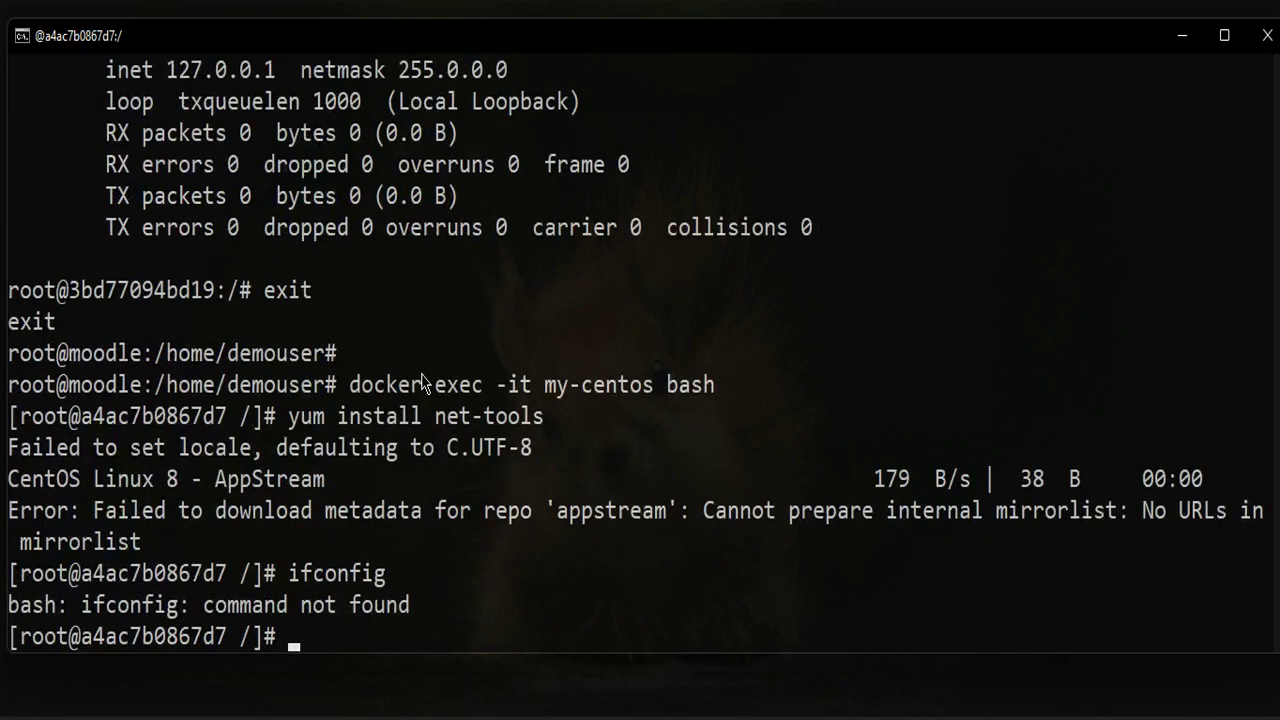
type("ip a")
key("Return")
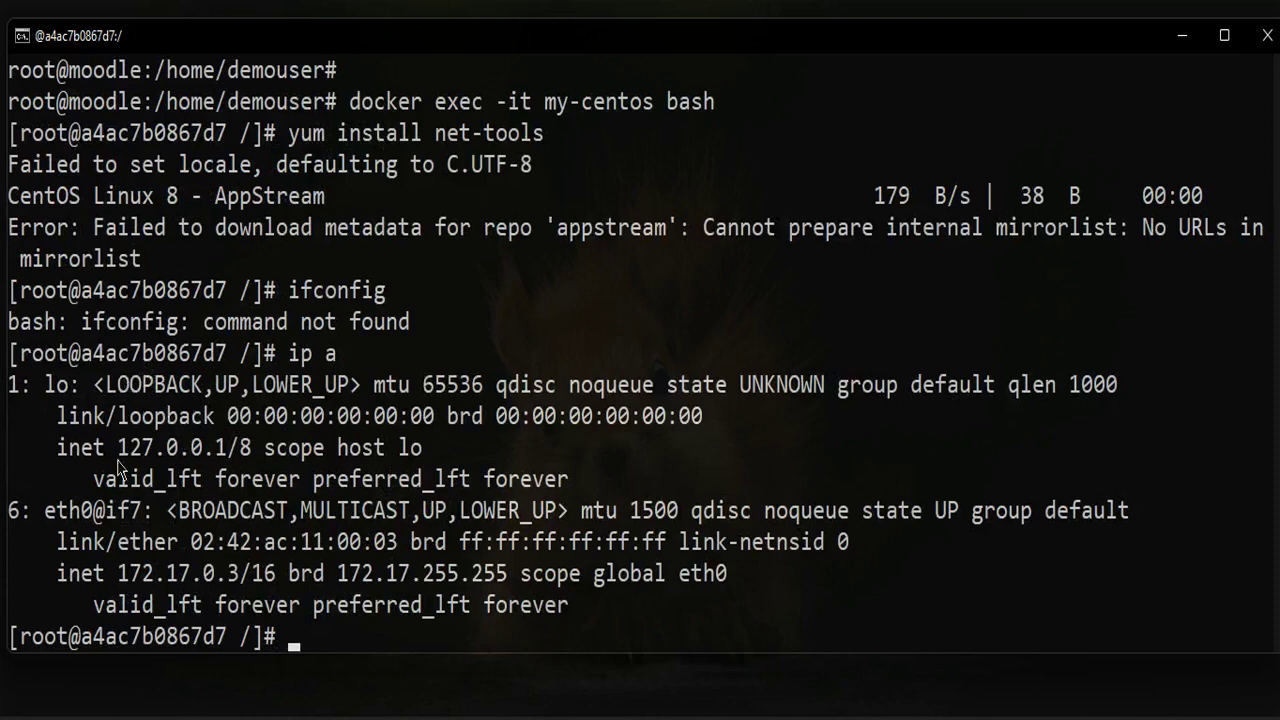
Step: Highlight CentOS's eth0 interface, its 172.17.0.3 address and the 172.17.0 prefix
left_click_drag(36, 512, 105, 514)
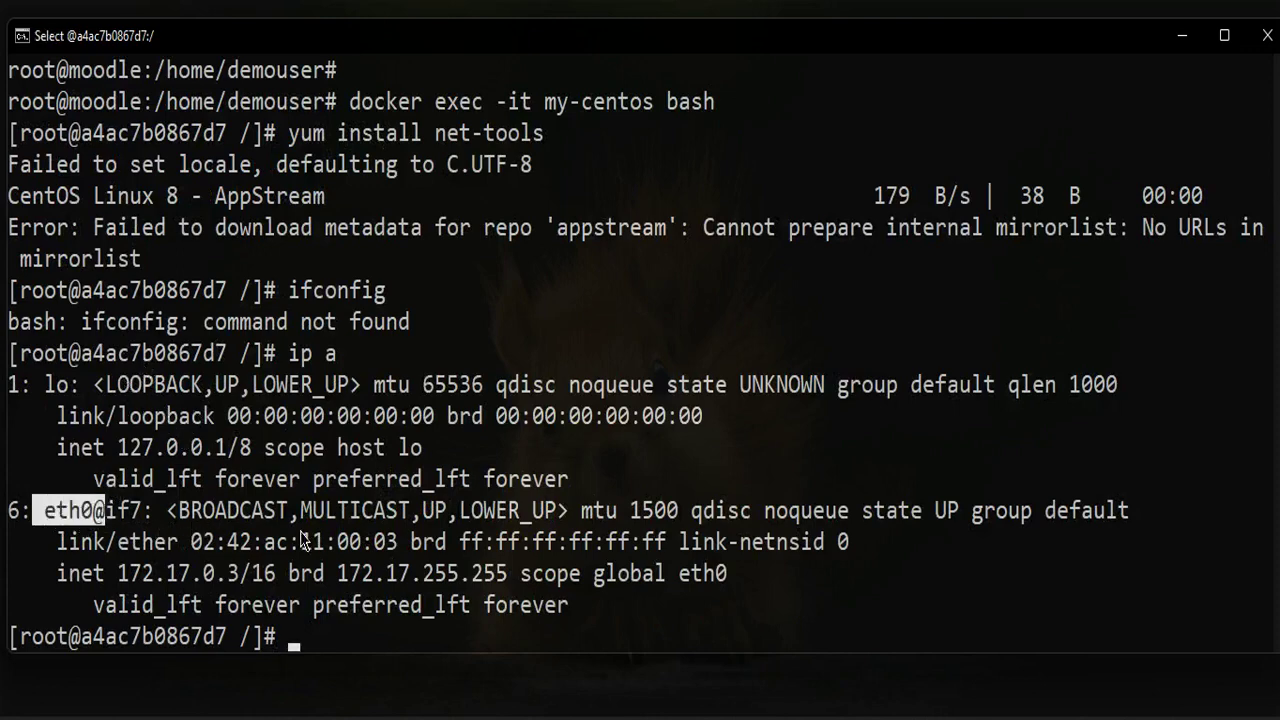
left_click_drag(119, 583, 253, 578)
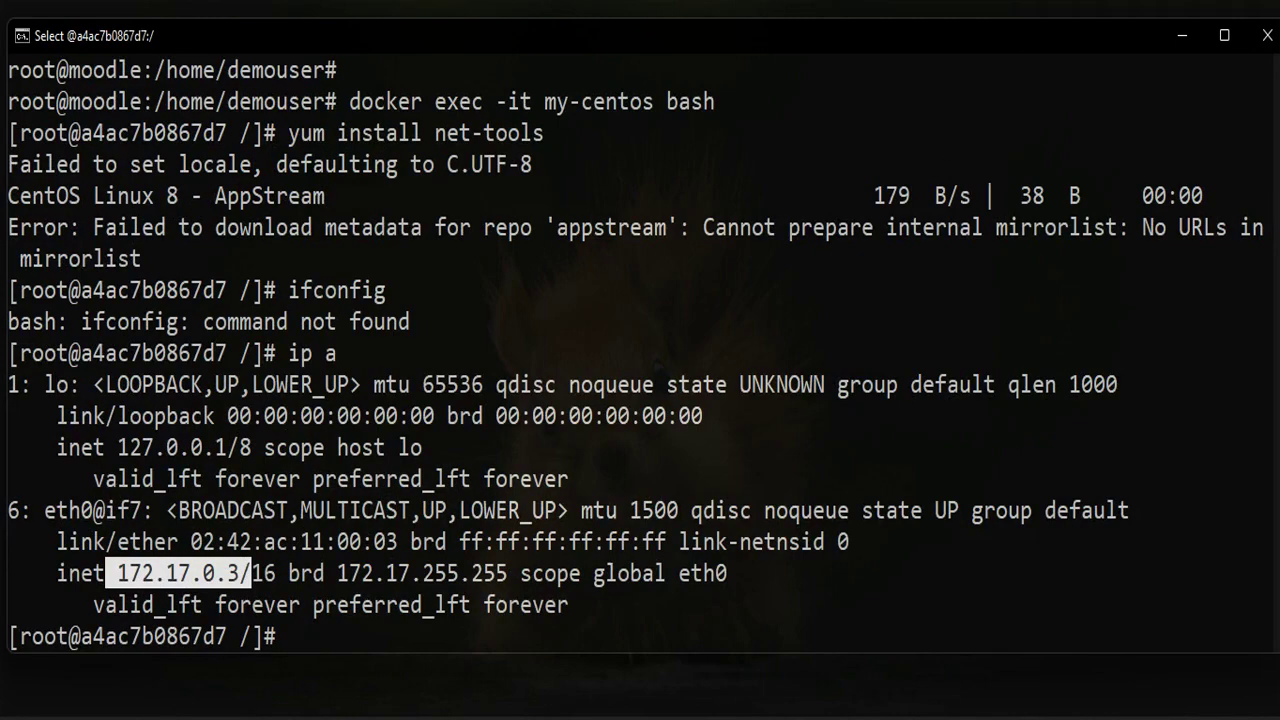
scroll(360, 495, "up", 1)
scroll(360, 495, "down", 1)
scroll(762, 268, "up", 2)
scroll(762, 268, "down", 2)
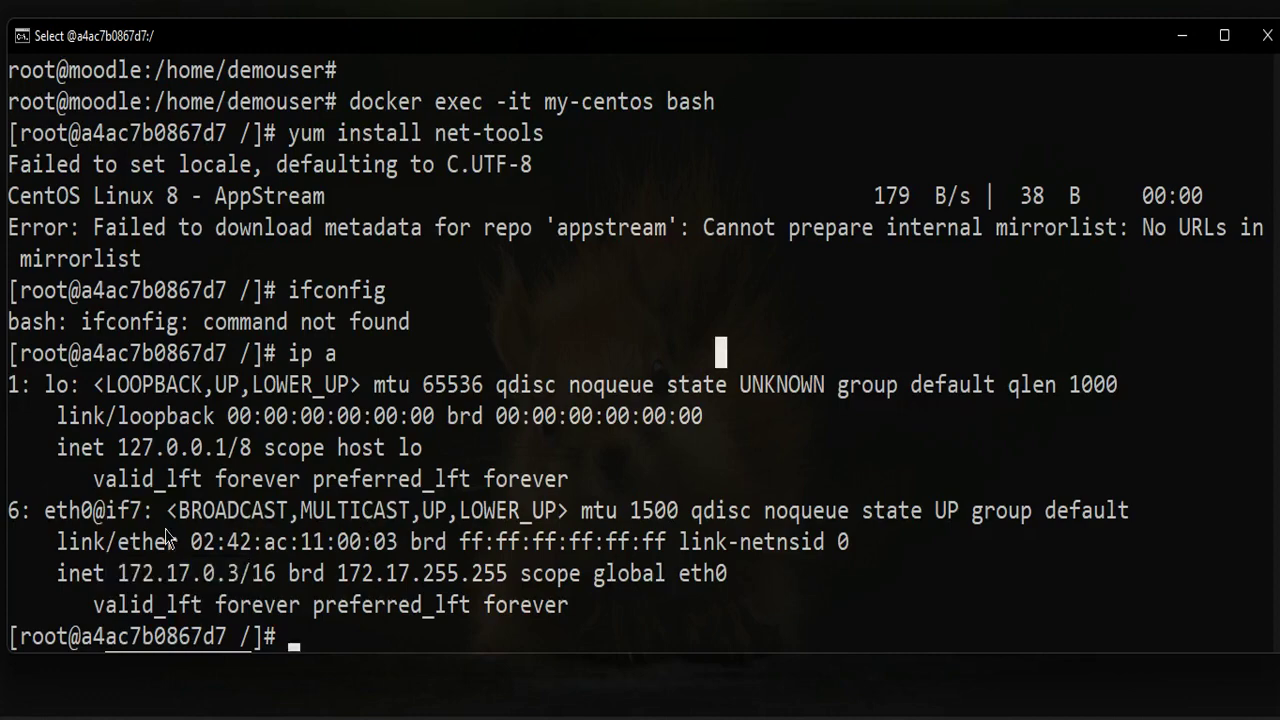
left_click_drag(118, 572, 214, 572)
scroll(214, 572, "up", 2)
scroll(250, 460, "up", 4)
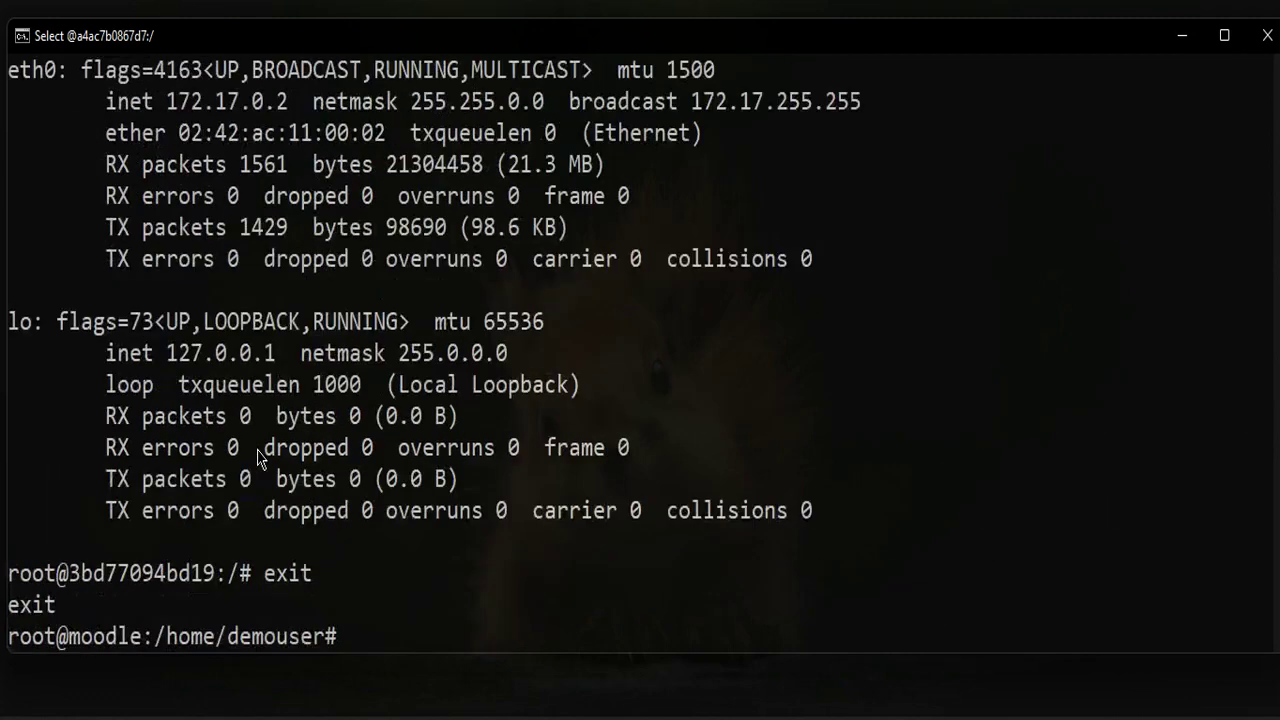
scroll(240, 420, "up", 2)
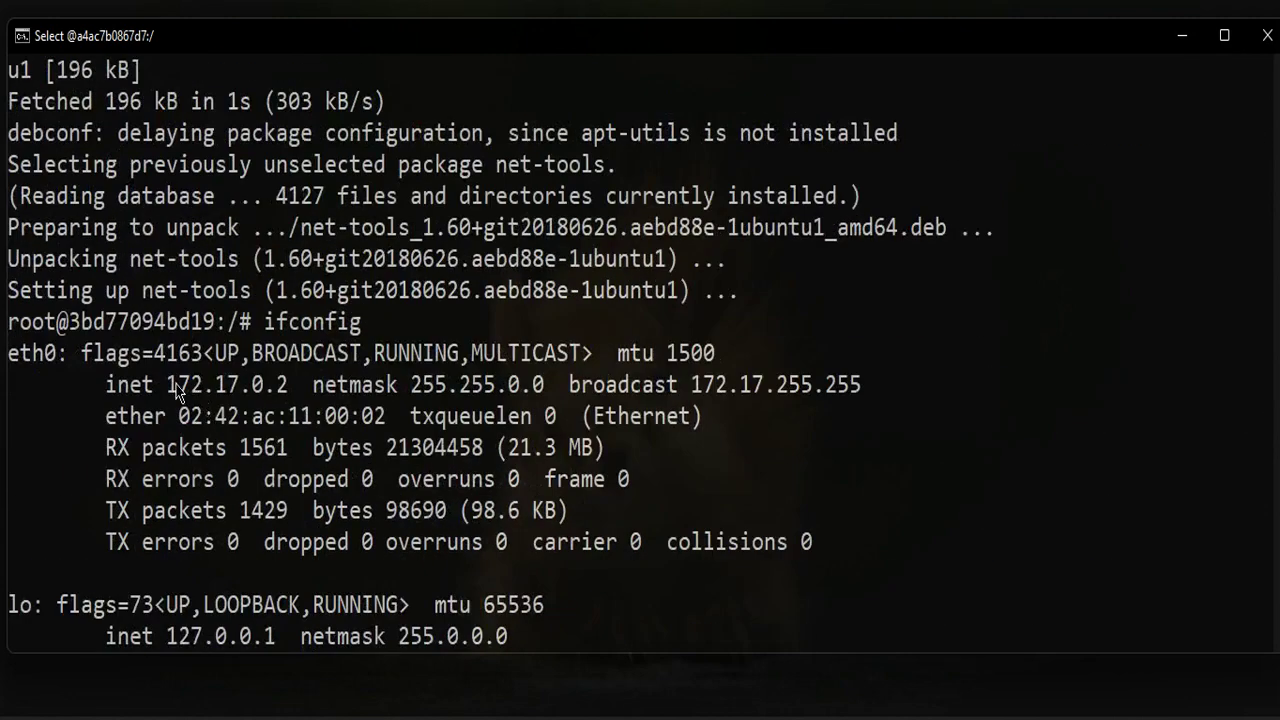
left_click_drag(170, 385, 290, 390)
scroll(290, 404, "down", 6)
scroll(290, 440, "down", 2)
scroll(290, 480, "down", 1)
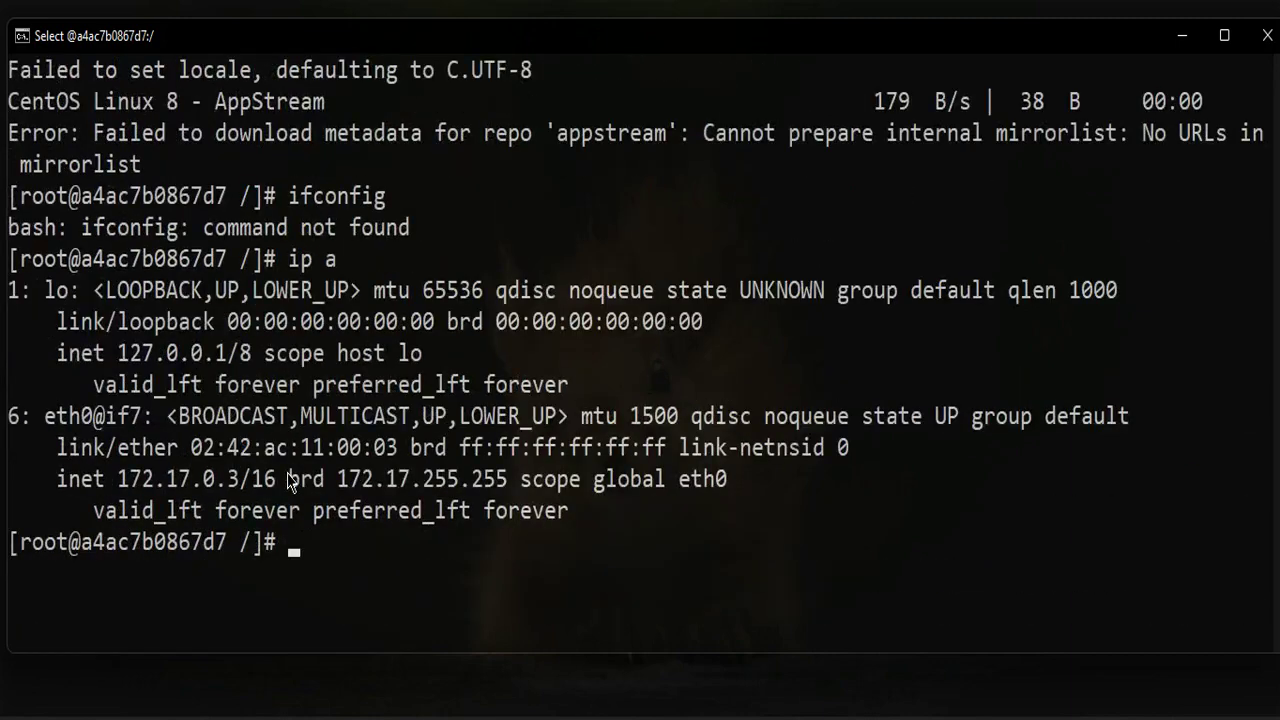
scroll(290, 482, "up", 1)
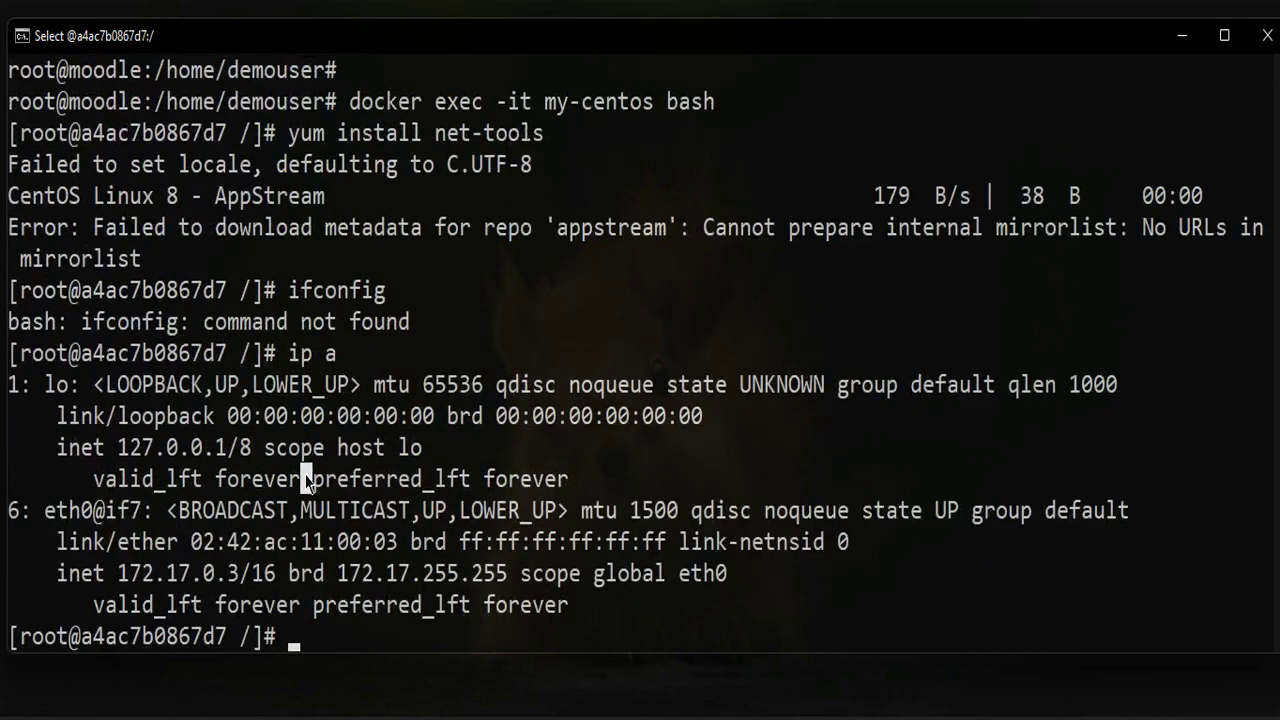
Step: Ping 172.17.0.2 from my-centos and stop after 8 replies with 0% loss
key("Escape")
type("ping ")
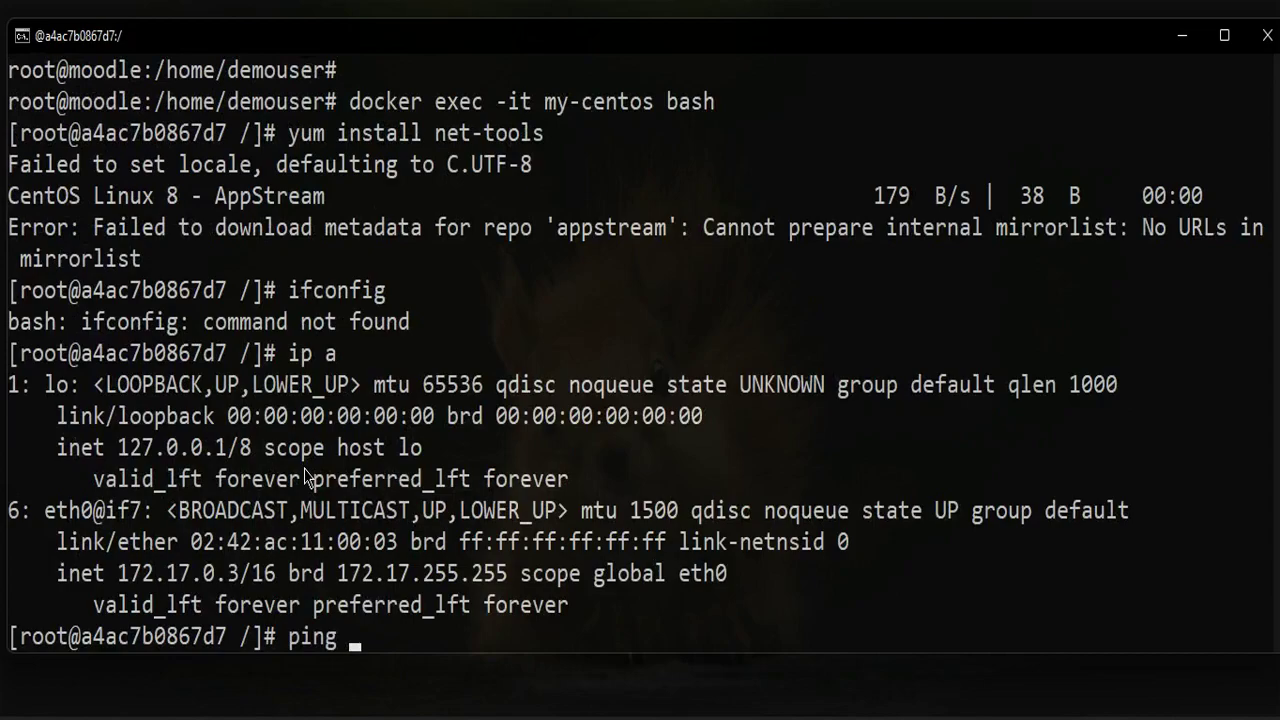
type("172.1")
type("7")
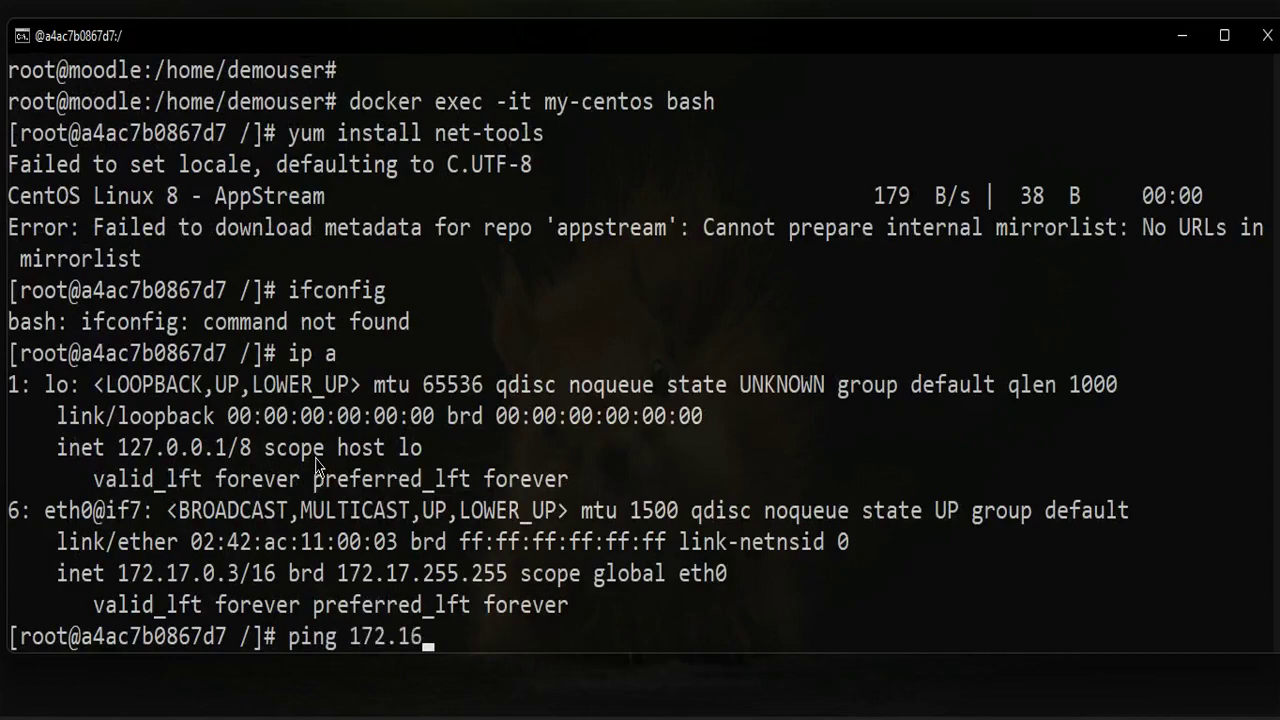
type(".0.2")
scroll(290, 280, "up", 4)
scroll(288, 278, "up", 6)
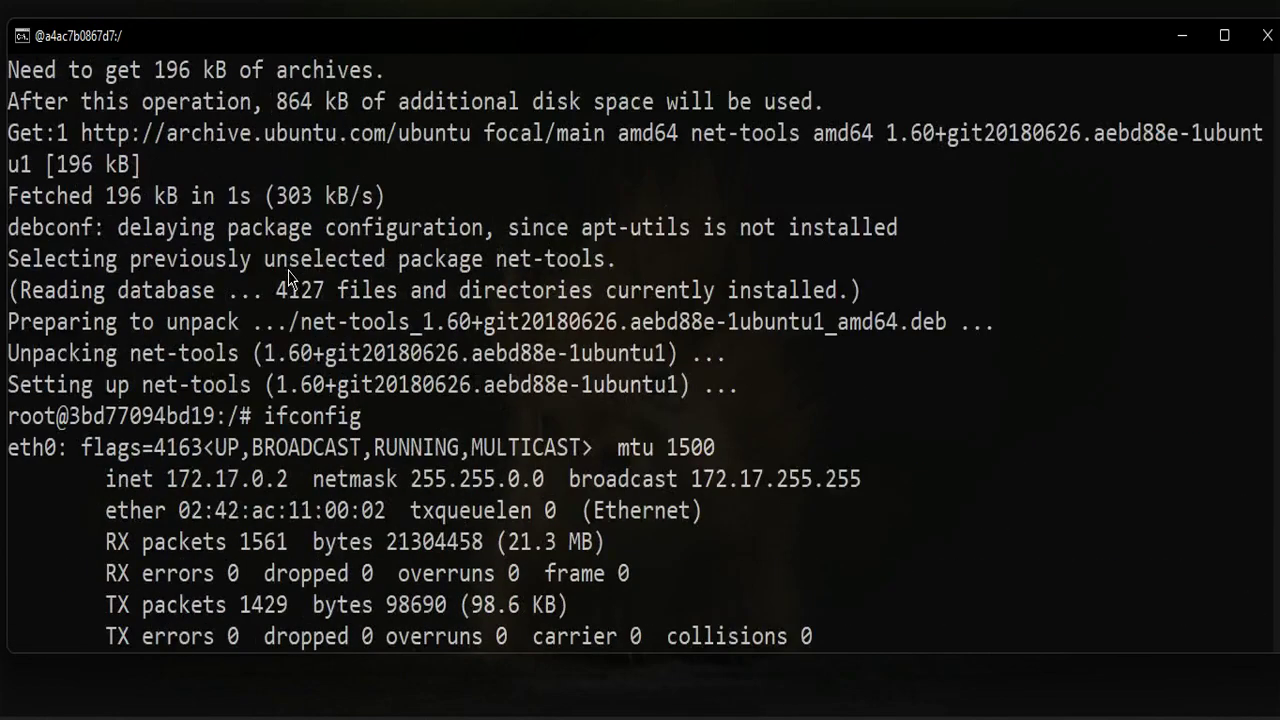
scroll(288, 278, "up", 3)
scroll(285, 276, "up", 3)
scroll(283, 274, "up", 1)
scroll(283, 274, "down", 1)
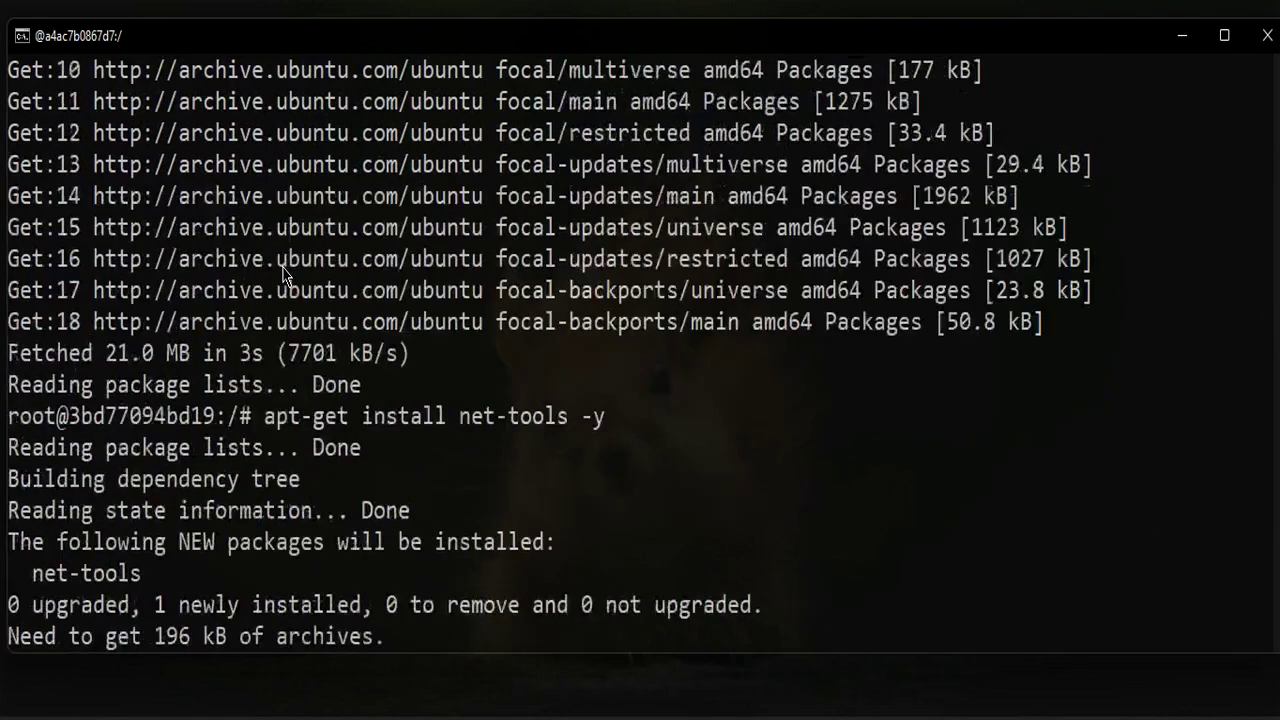
scroll(283, 274, "up", 7)
scroll(283, 274, "up", 1)
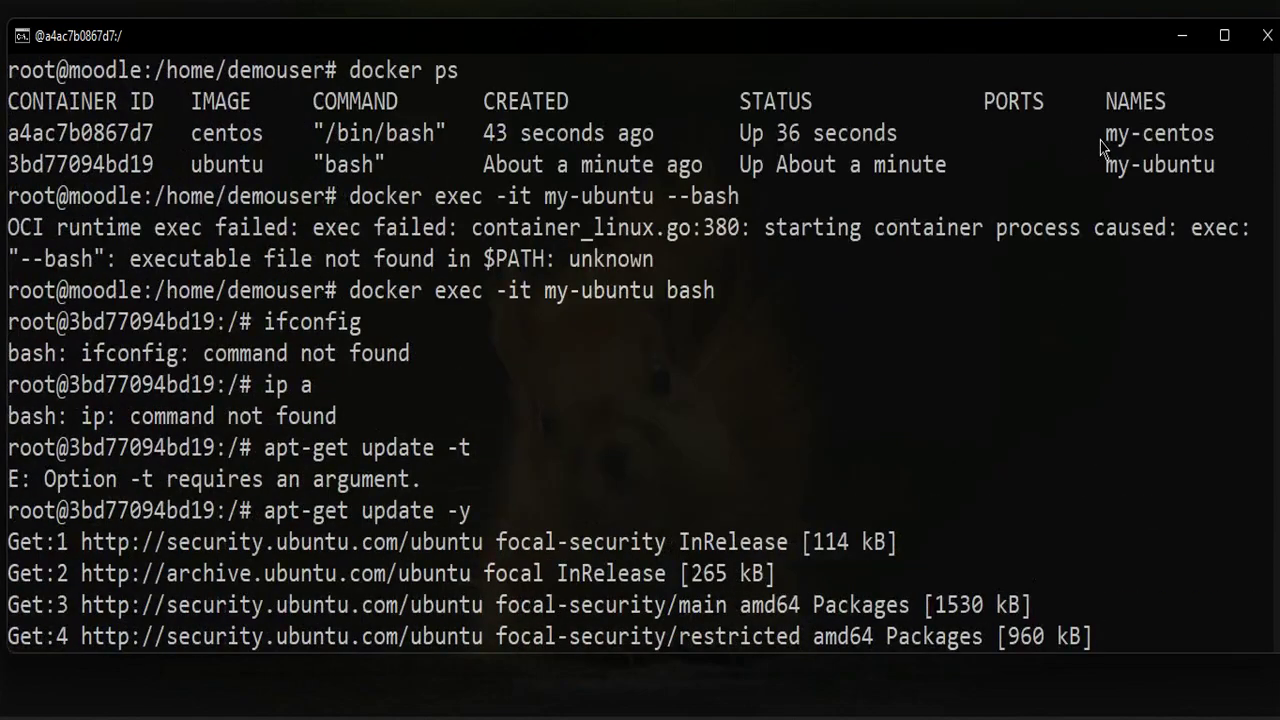
scroll(1092, 150, "down", 5)
scroll(460, 280, "down", 3)
scroll(473, 287, "down", 1)
scroll(473, 287, "down", 3)
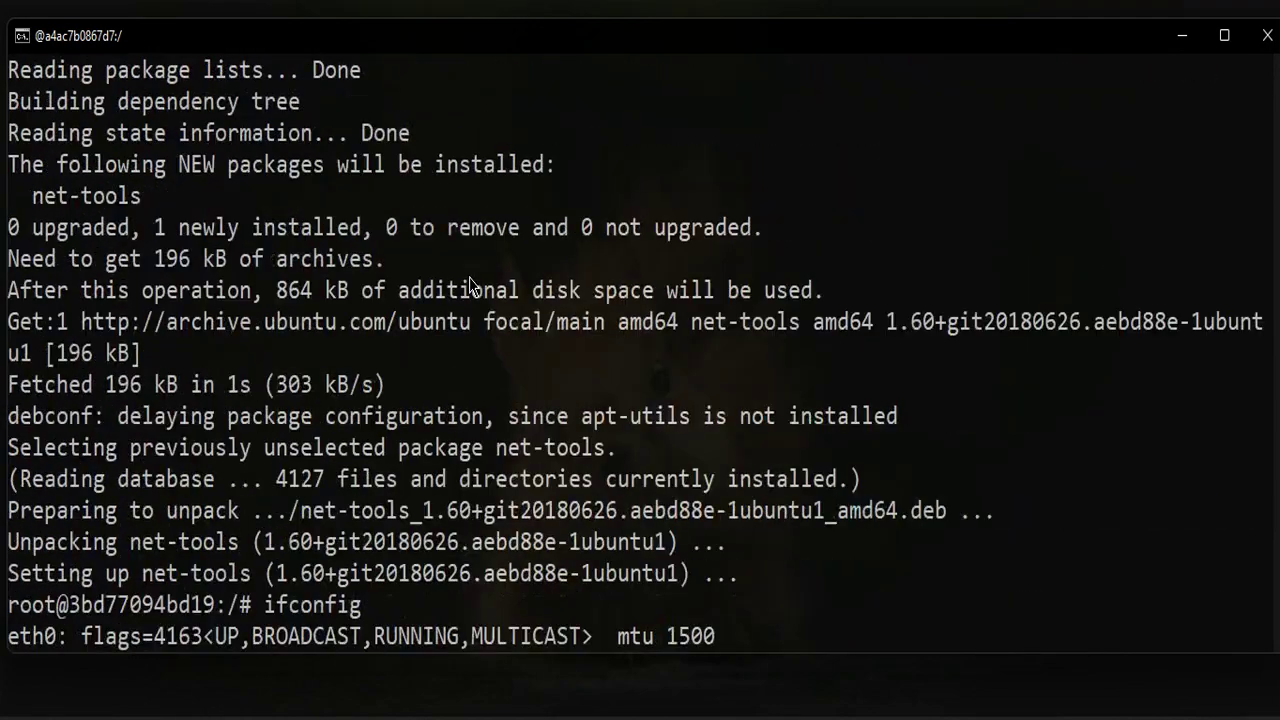
scroll(471, 286, "down", 3)
scroll(471, 286, "down", 1)
scroll(248, 287, "down", 6)
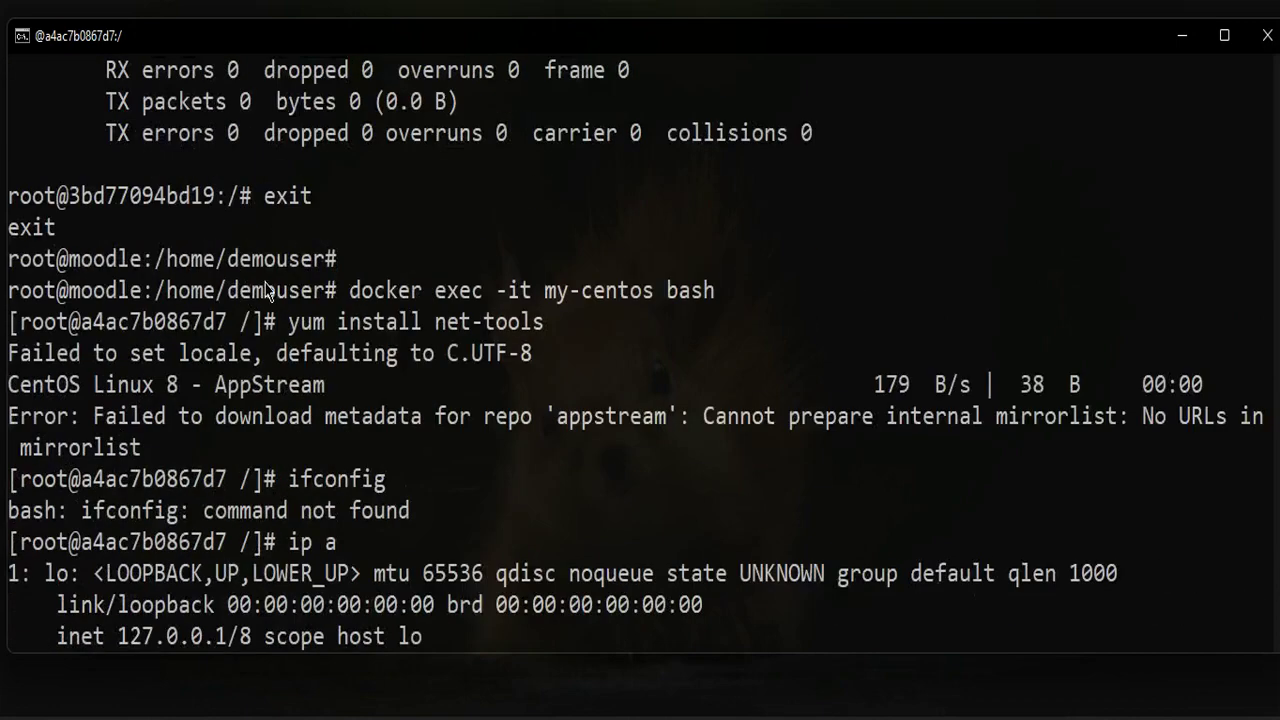
scroll(265, 283, "down", 5)
scroll(307, 298, "up", 2)
key("Return")
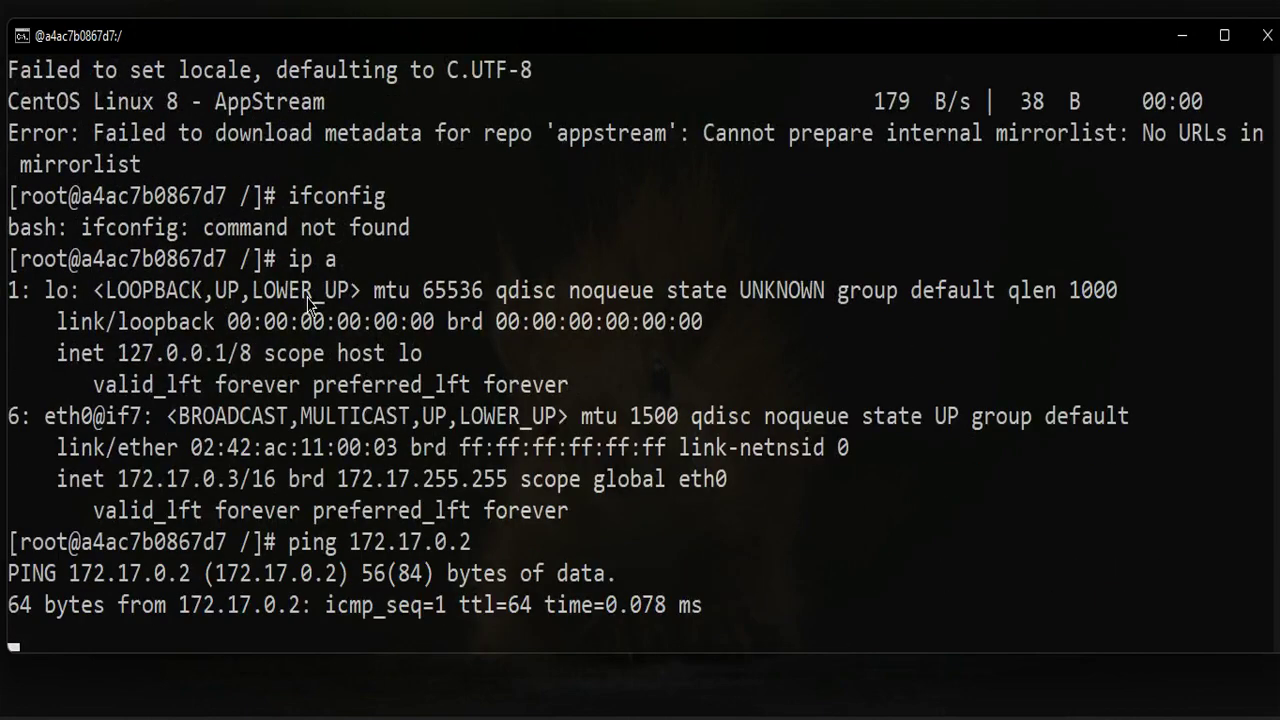
left_click_drag(26, 575, 712, 605)
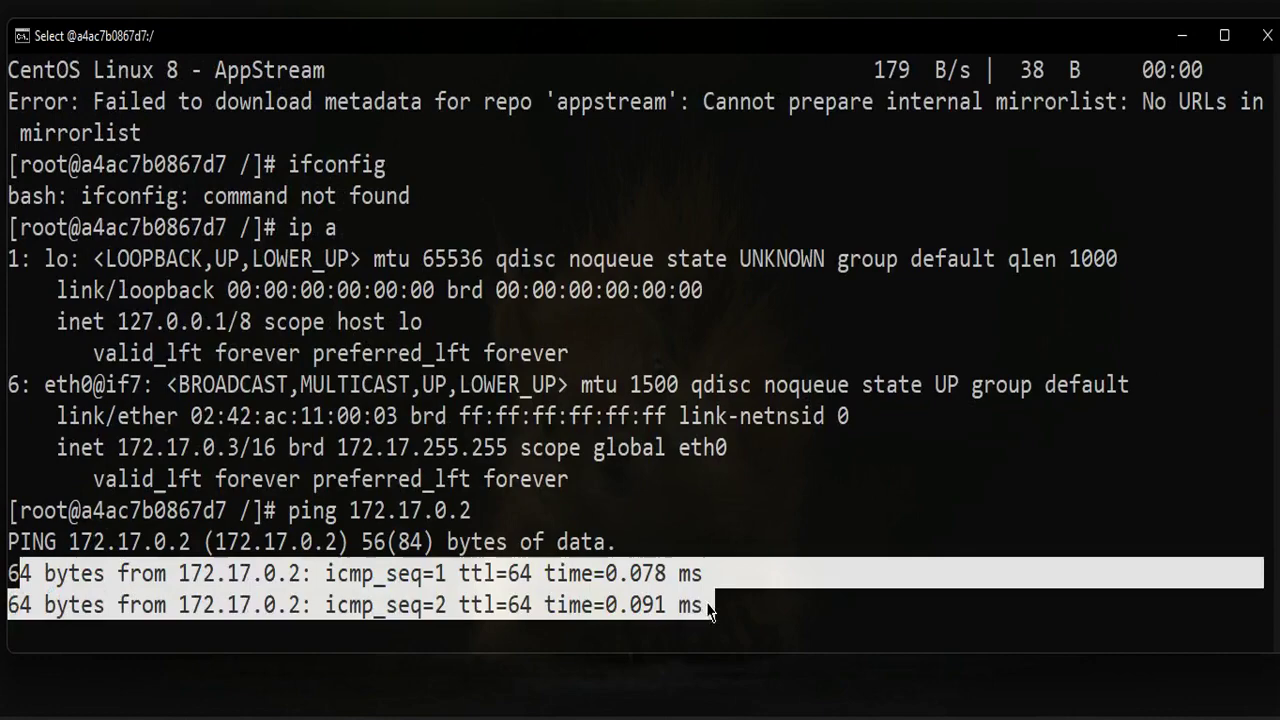
scroll(708, 608, "up", 2)
scroll(686, 563, "down", 3)
scroll(517, 521, "down", 1)
left_click(478, 505)
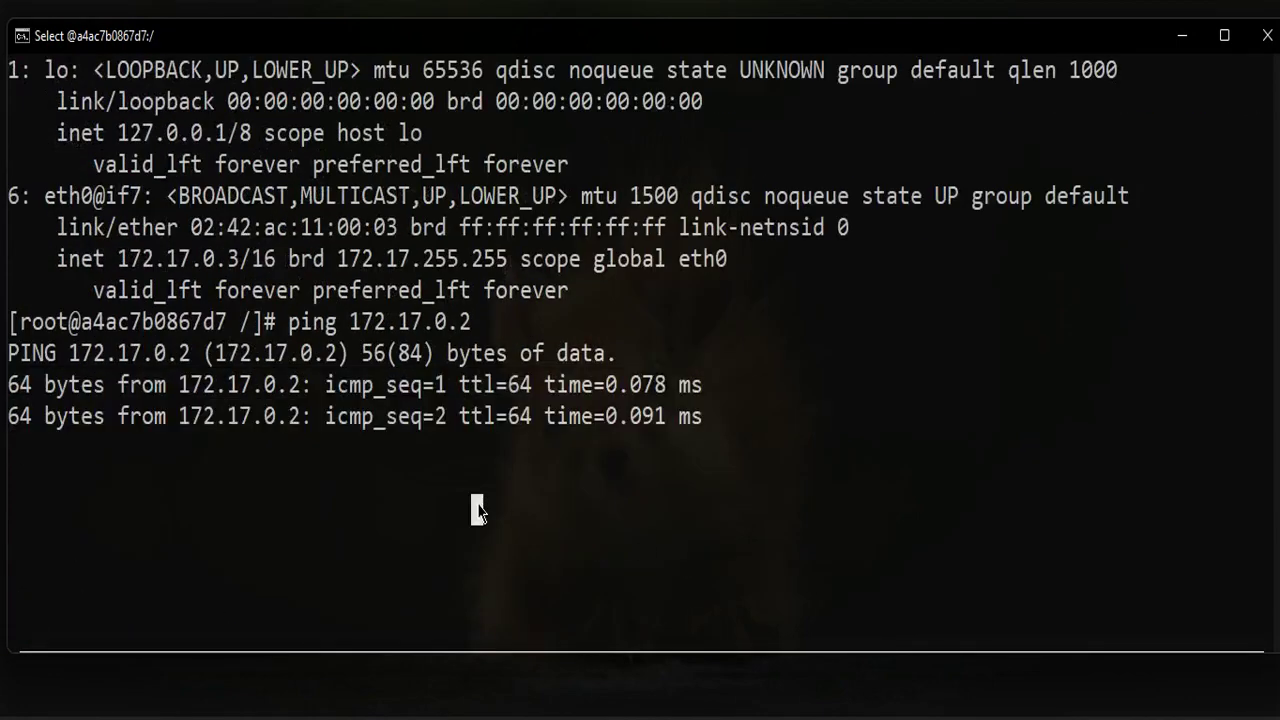
right_click(478, 510)
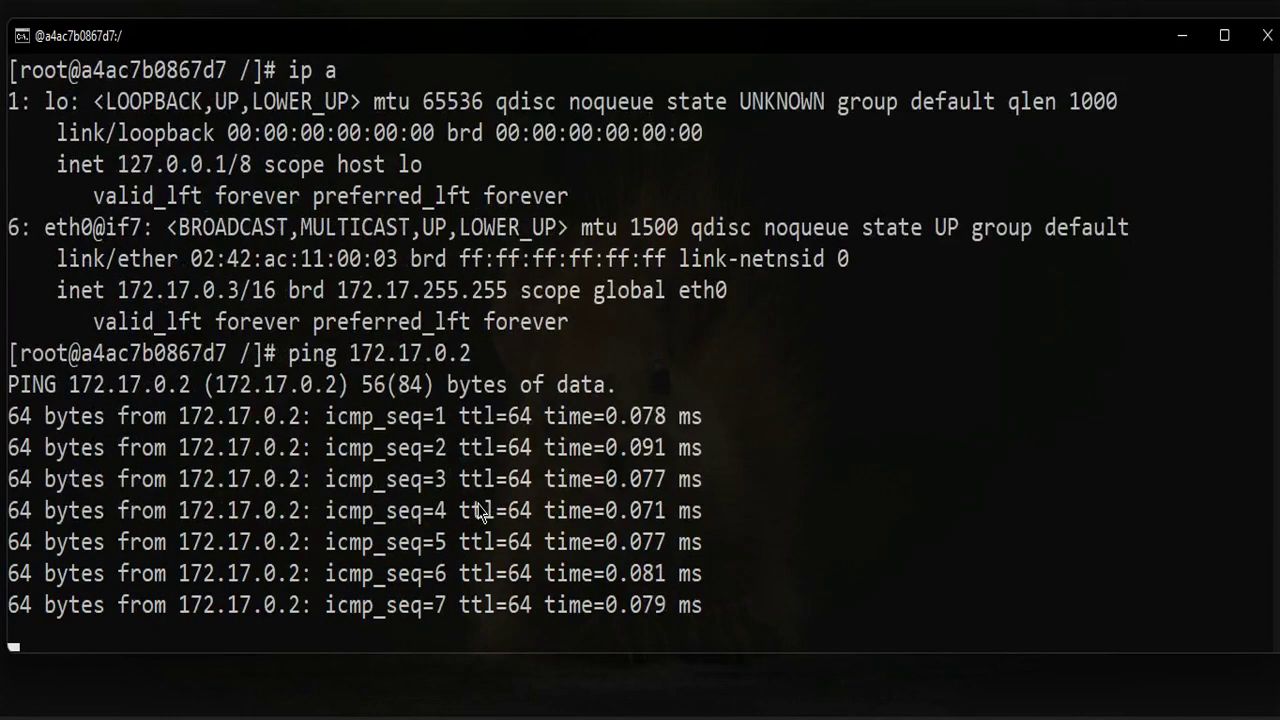
left_click(478, 510)
key("ctrl+c")
key("ctrl+c")
key("ctrl+c")
key("ctrl+c")
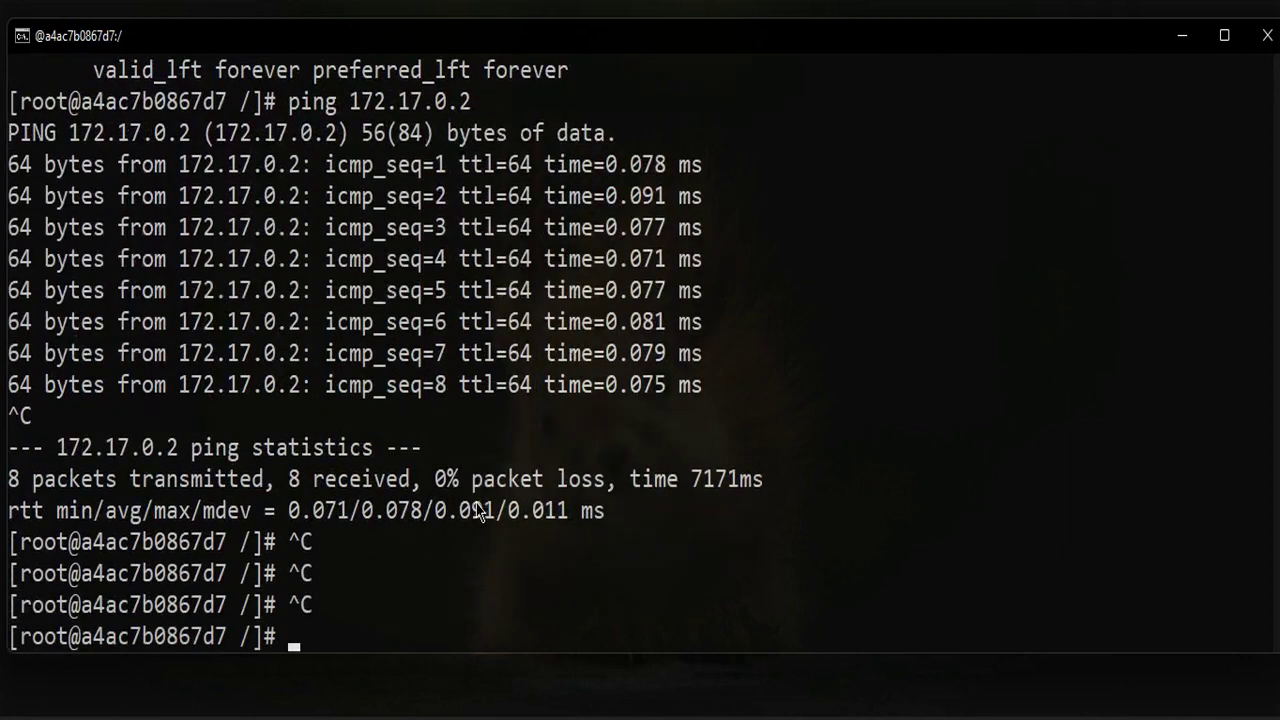
scroll(480, 510, "up", 1)
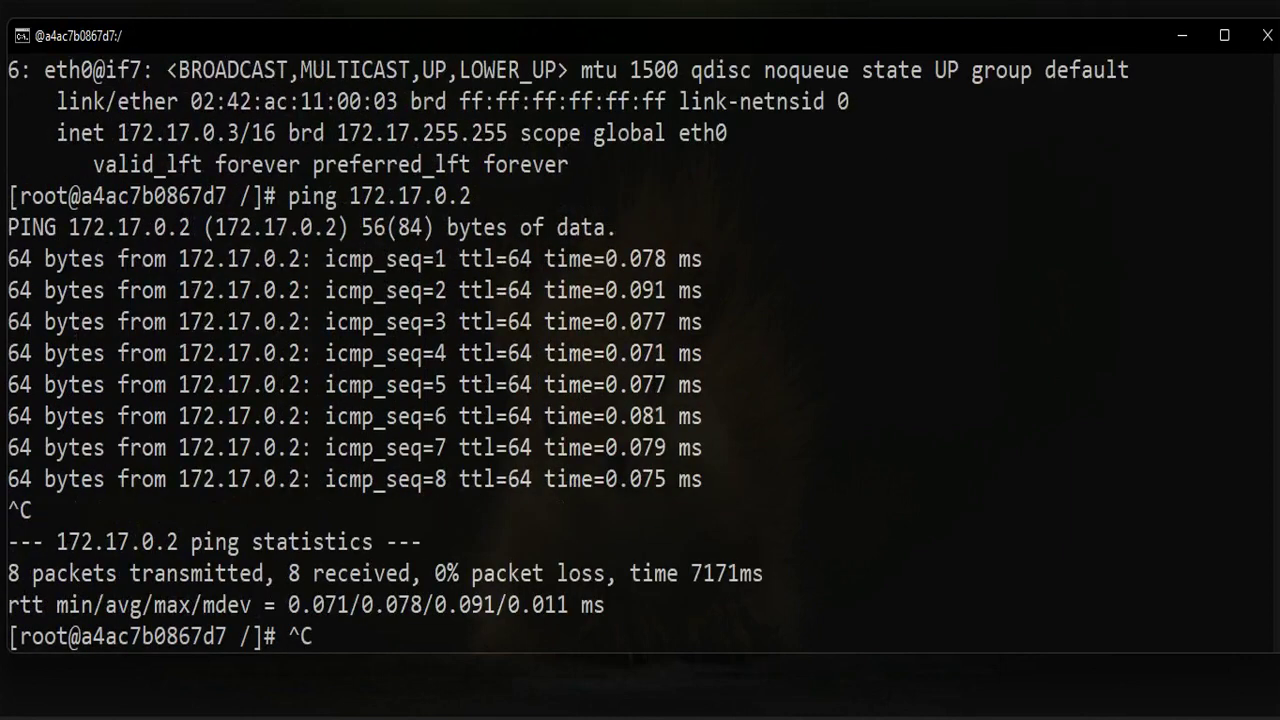
Step: Exit the CentOS container back to the moodle host prompt
left_click(736, 348)
key("ctrl+c")
key("ctrl+c")
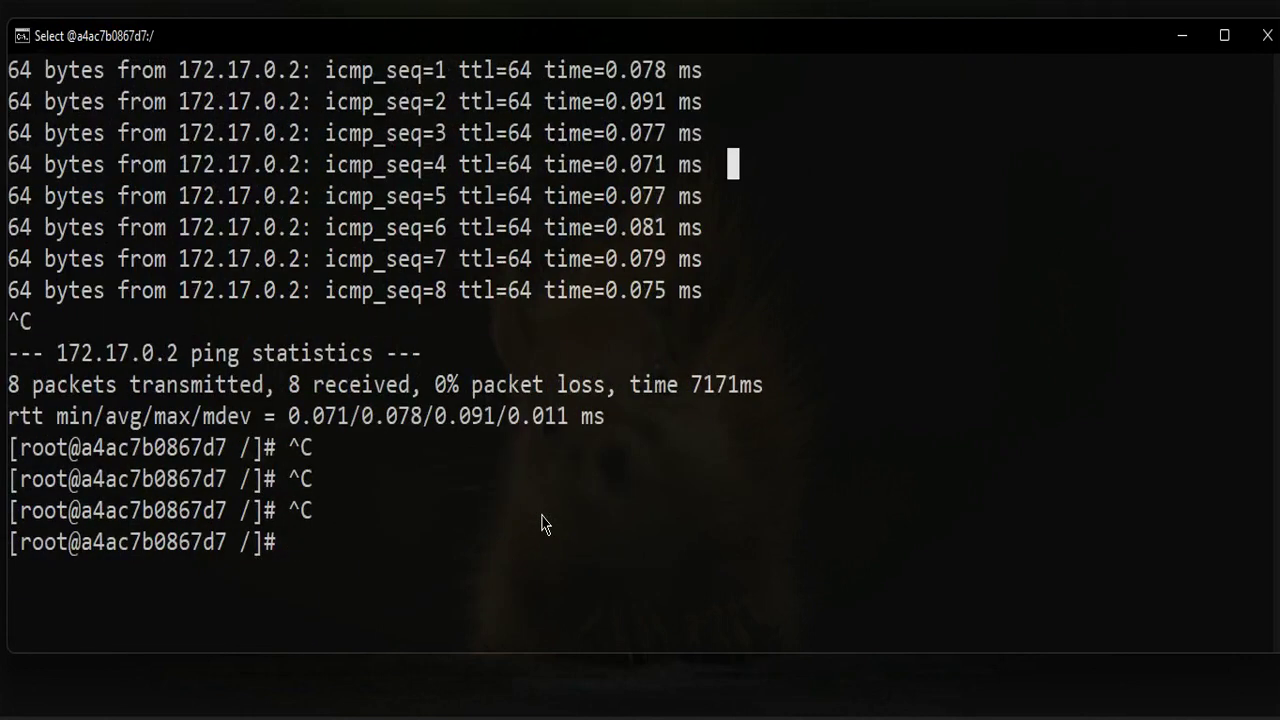
left_click(538, 510)
key("Escape")
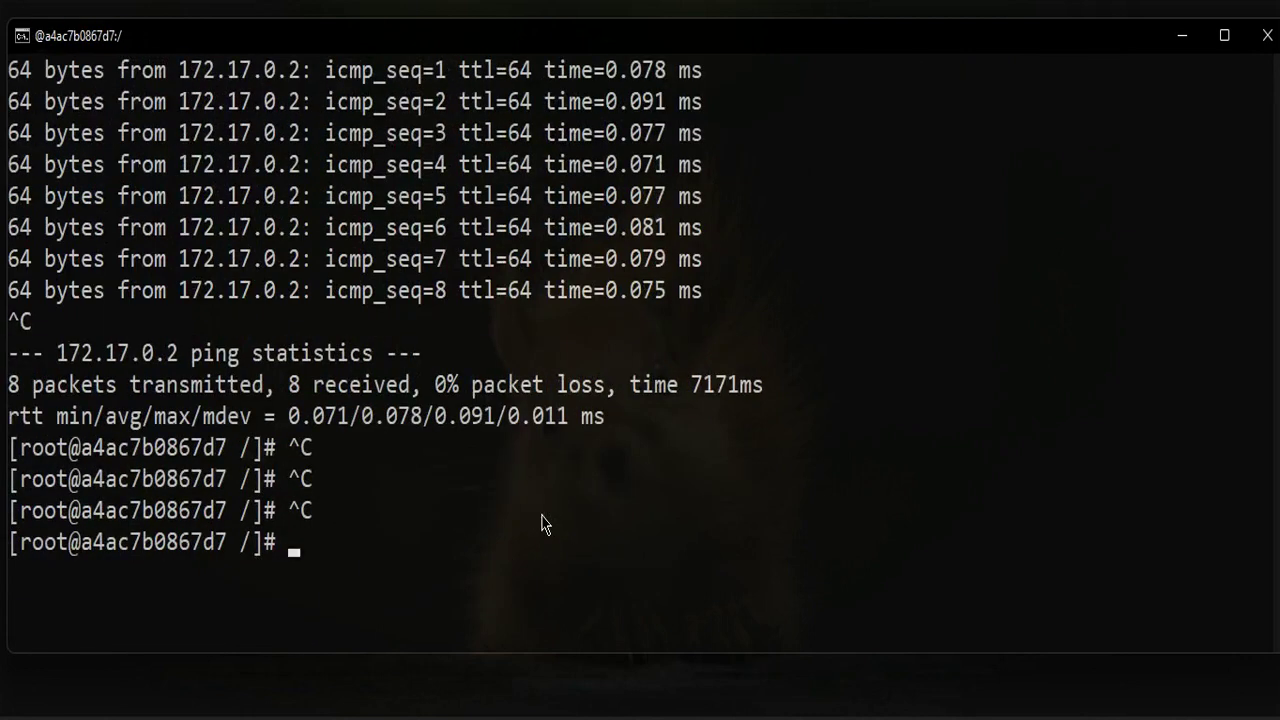
type("exit")
key("Return")
key("Return")
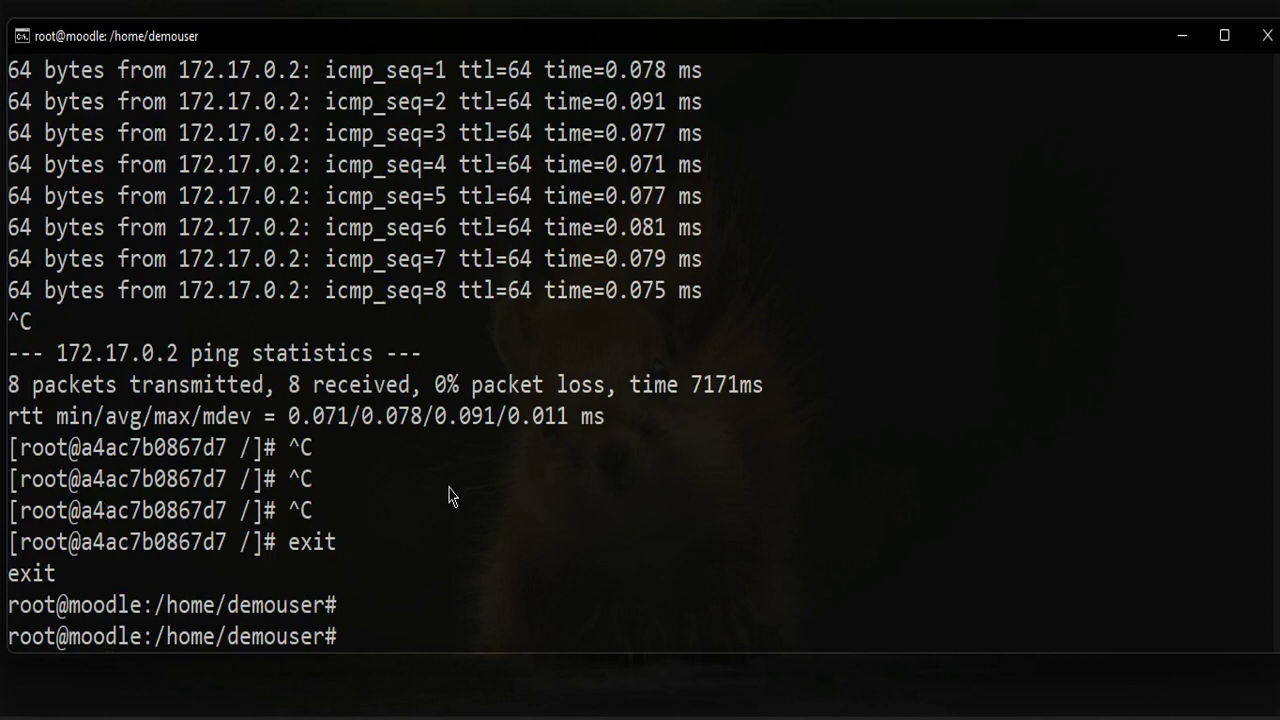
type("ifconfig")
Step: Run ifconfig on the moodle host, which returns command not found
key("Return")
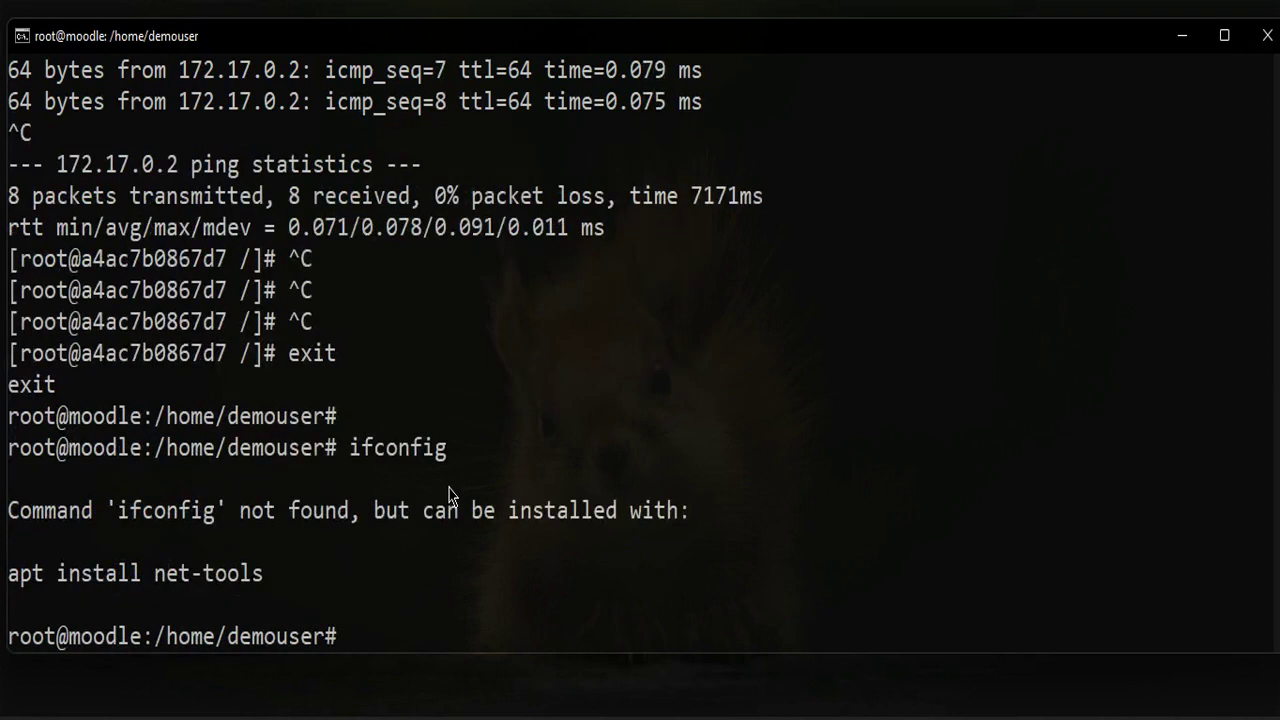
type("ip add")
type("ress")
key("Return")
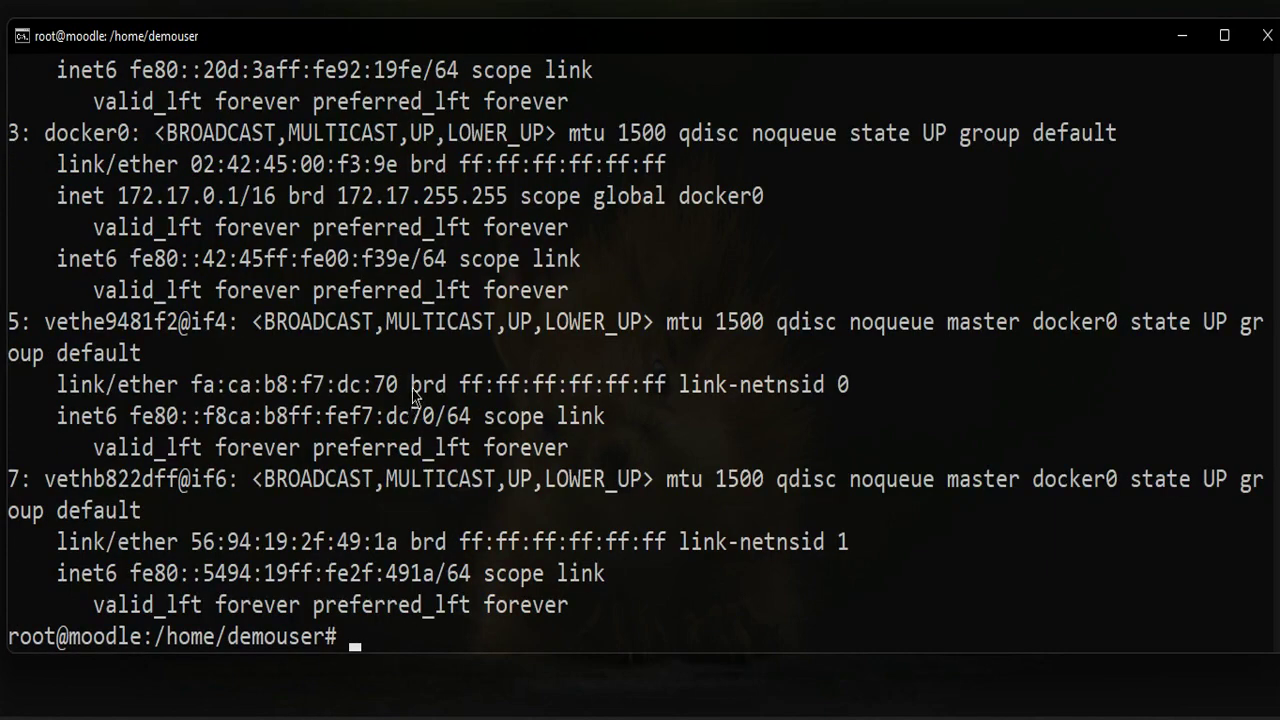
scroll(407, 330, "up", 1)
scroll(407, 330, "up", 3)
scroll(407, 330, "down", 2)
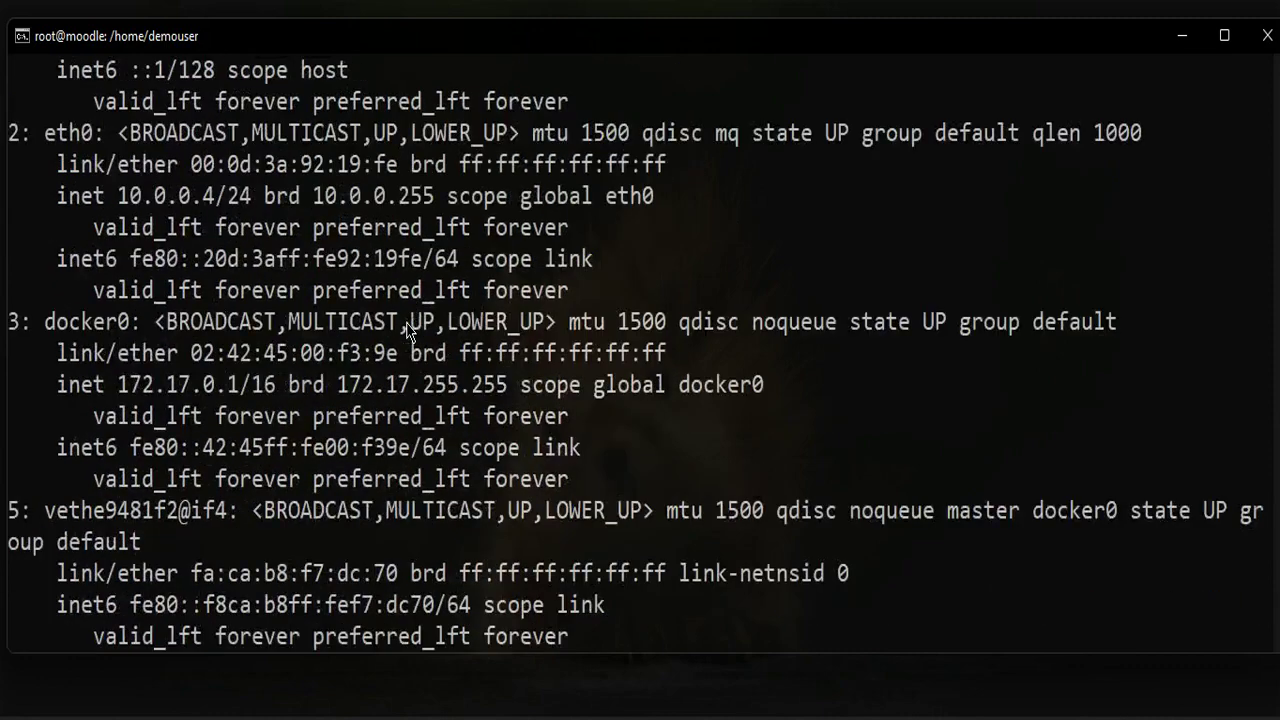
scroll(362, 305, "up", 2)
scroll(362, 305, "down", 2)
left_click_drag(55, 327, 145, 324)
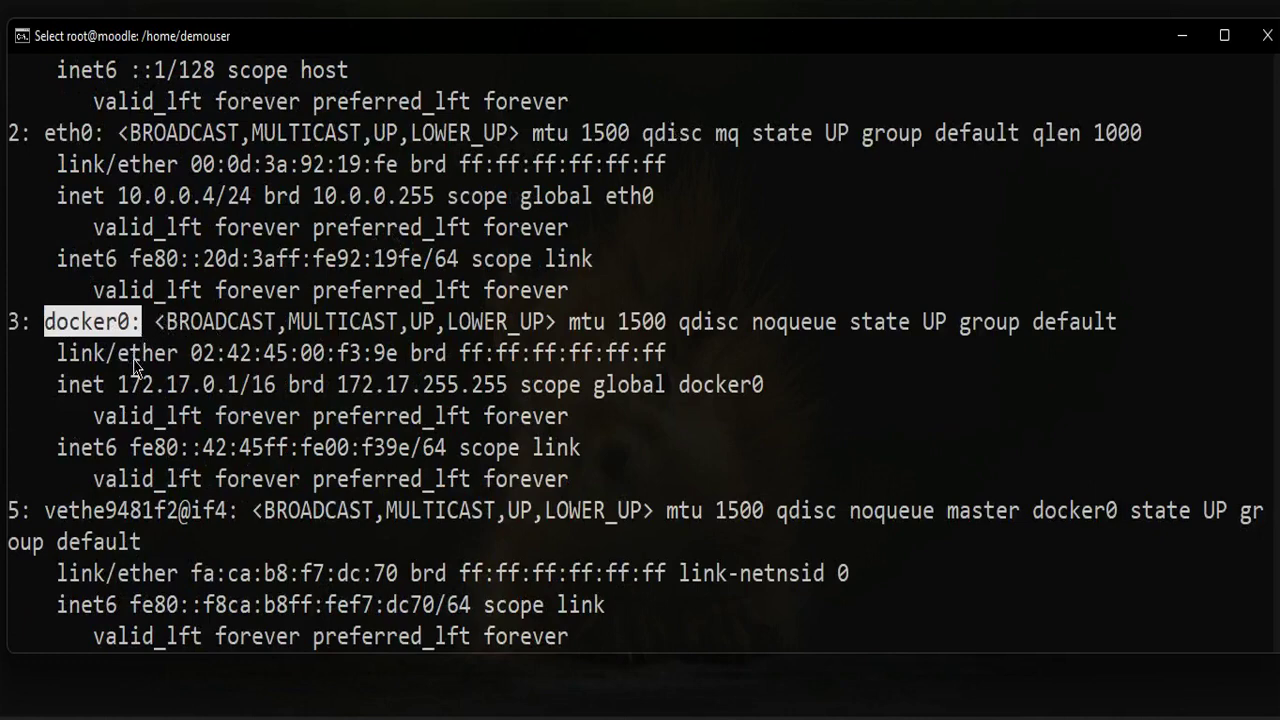
left_click_drag(106, 385, 263, 385)
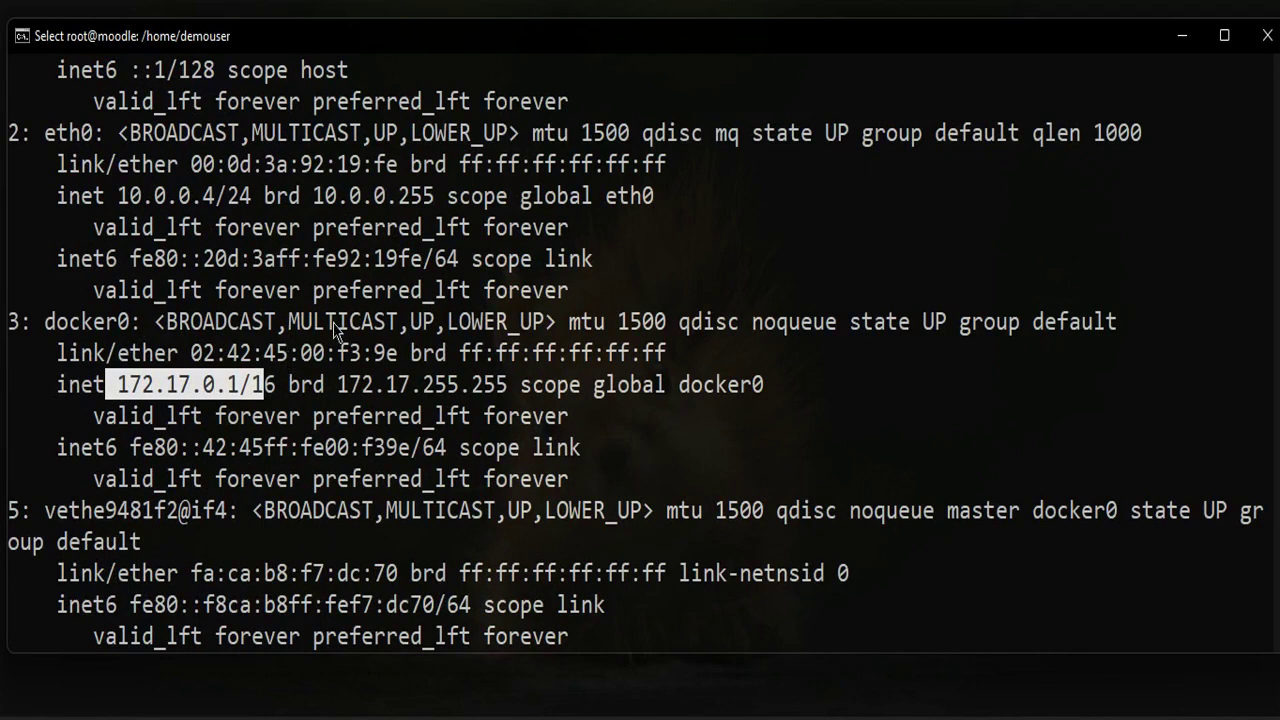
left_click(140, 392)
left_click_drag(119, 388, 275, 386)
scroll(198, 368, "up", 1)
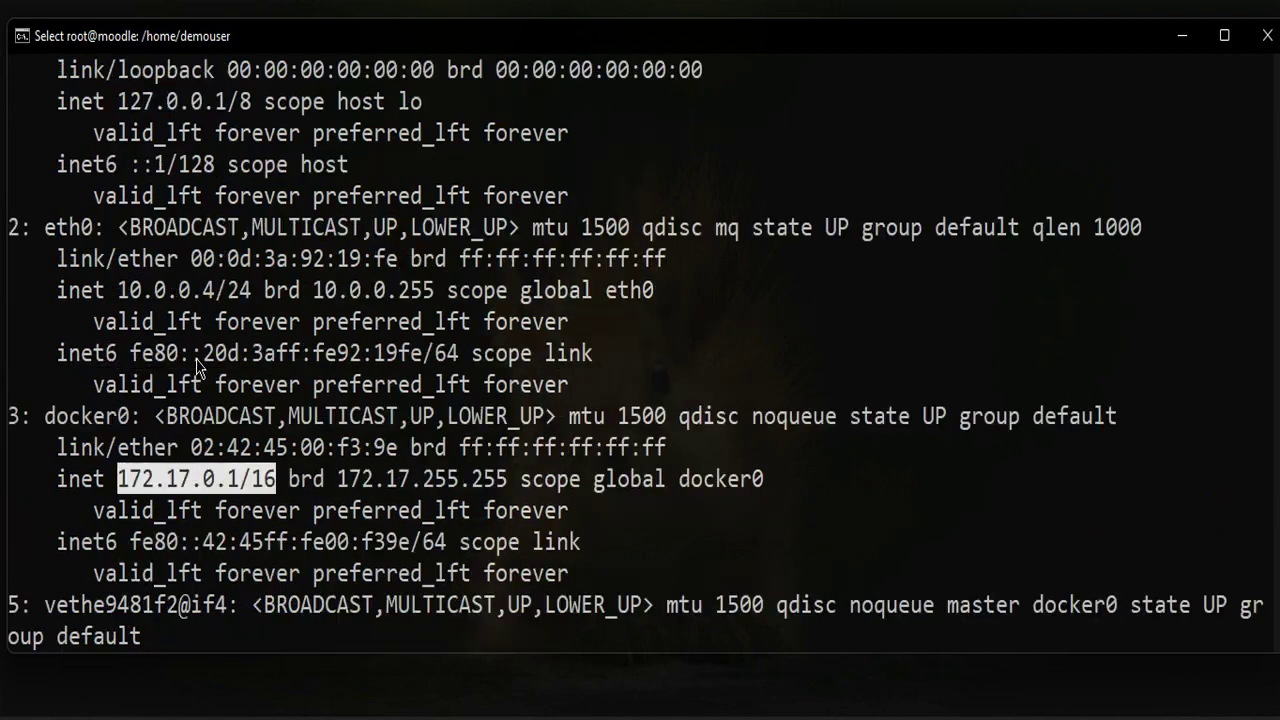
scroll(198, 368, "down", 1)
left_click_drag(45, 321, 158, 324)
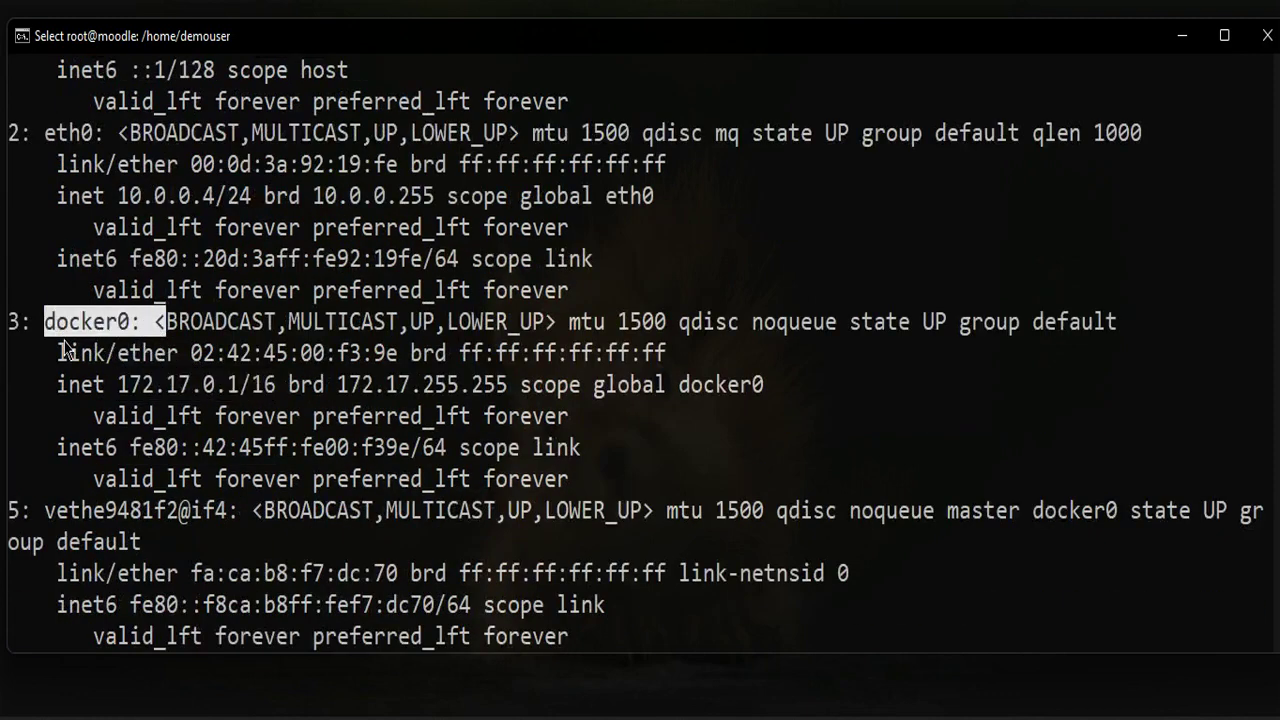